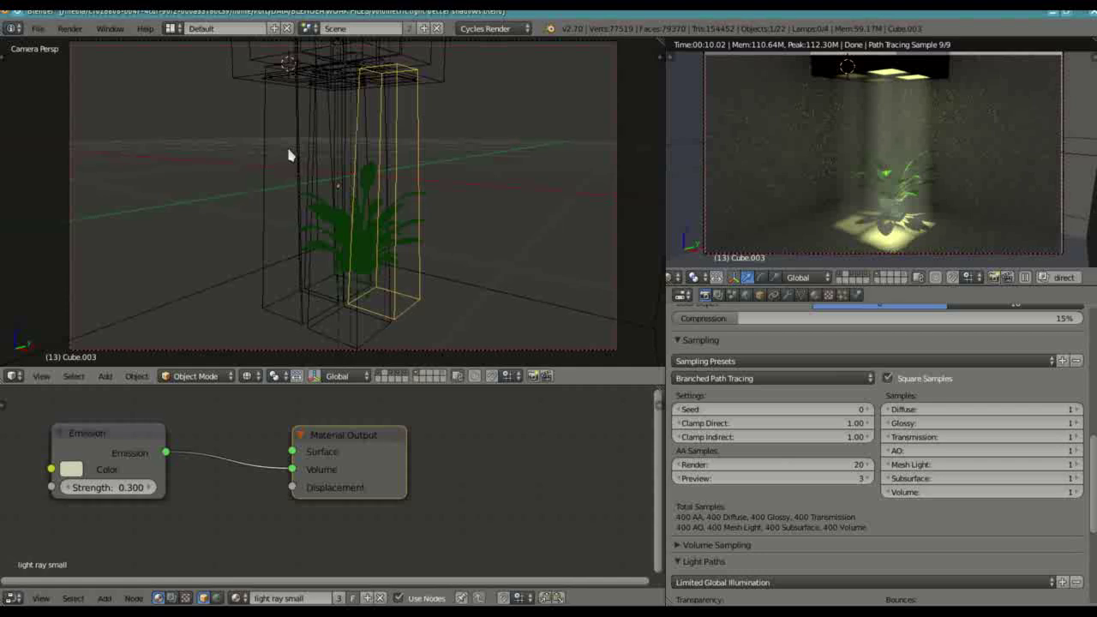
Orbit around the plant scene, then select the small top box and the Area lamp above the plant.
{"action": "middle_click_drag", "start_coordinate": [289, 155], "coordinate": [406, 263]}
{"action": "middle_click_drag", "start_coordinate": [112, 257], "coordinate": [190, 265]}
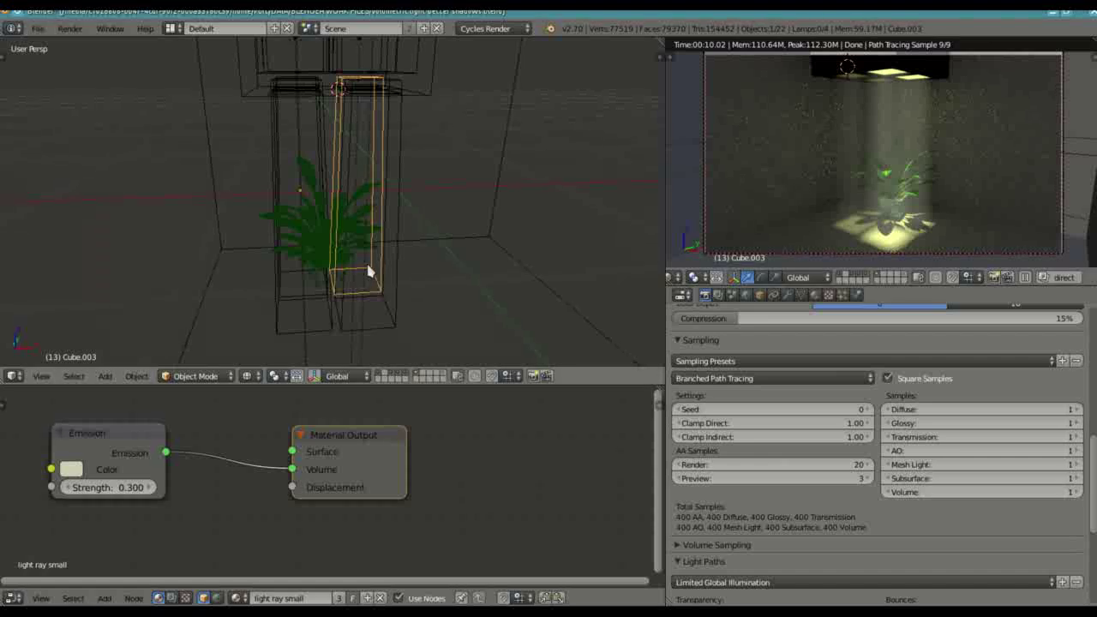
{"action": "middle_click_drag", "start_coordinate": [477, 276], "coordinate": [363, 143]}
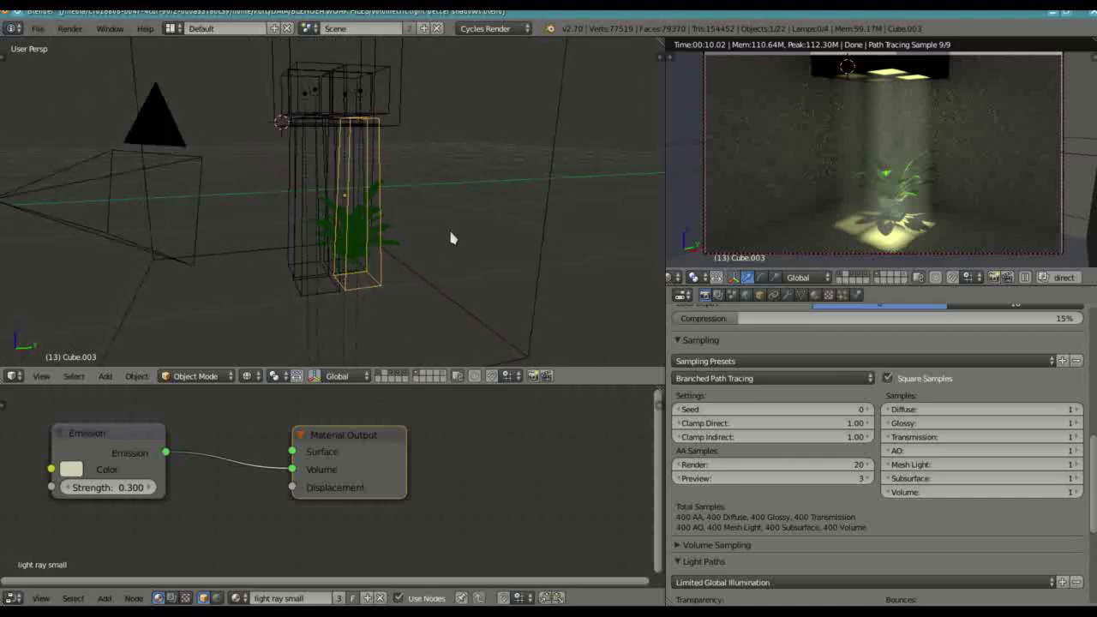
{"action": "middle_click_drag", "start_coordinate": [447, 233], "coordinate": [465, 269]}
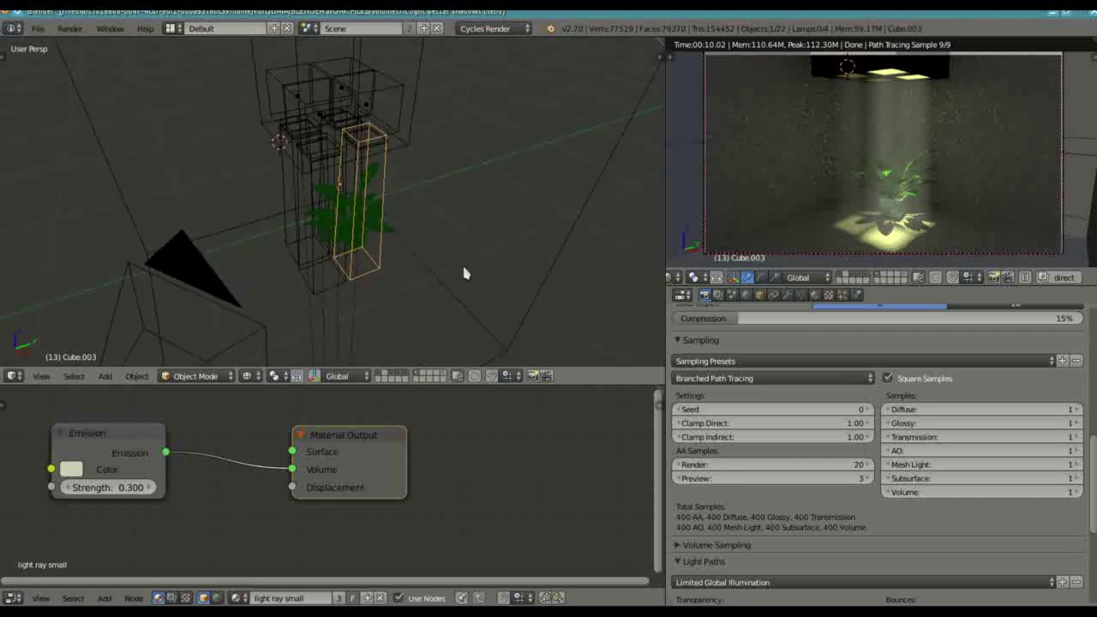
{"action": "right_click", "coordinate": [394, 84]}
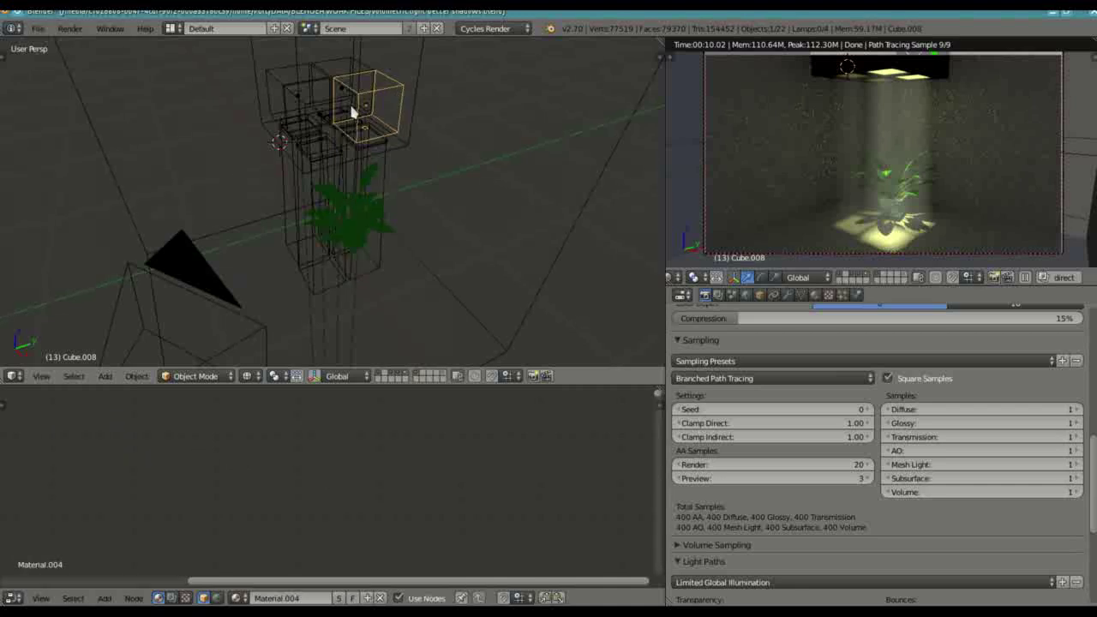
{"action": "right_click", "coordinate": [368, 105]}
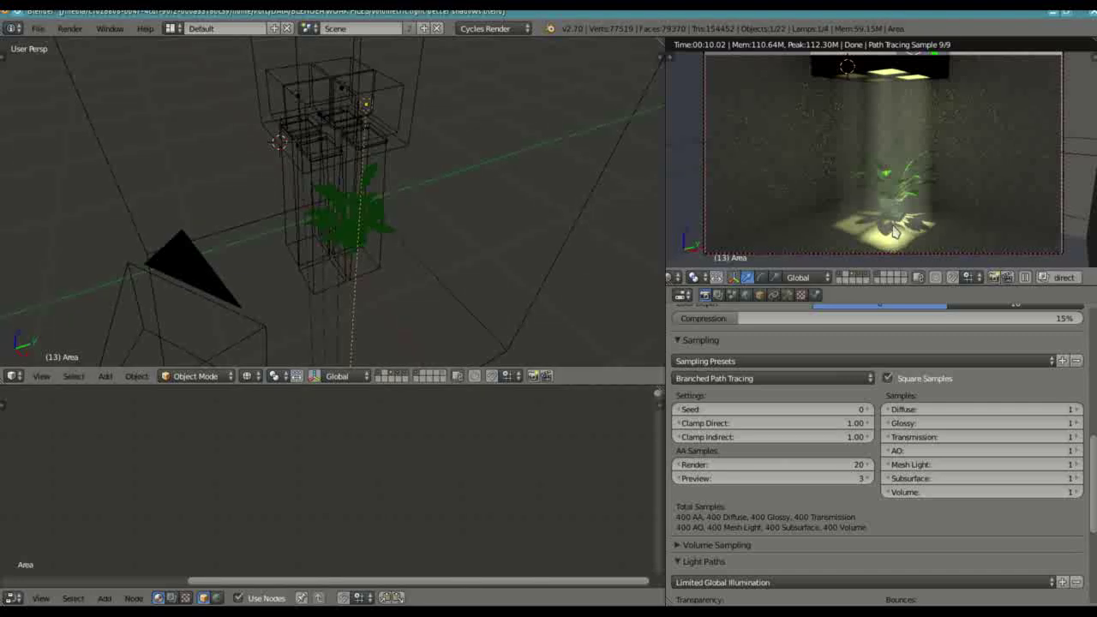
Turn the lower area into the UV/Image Editor and drag its border up to enlarge the render.
{"action": "left_click", "coordinate": [13, 597]}
{"action": "left_click", "coordinate": [43, 491]}
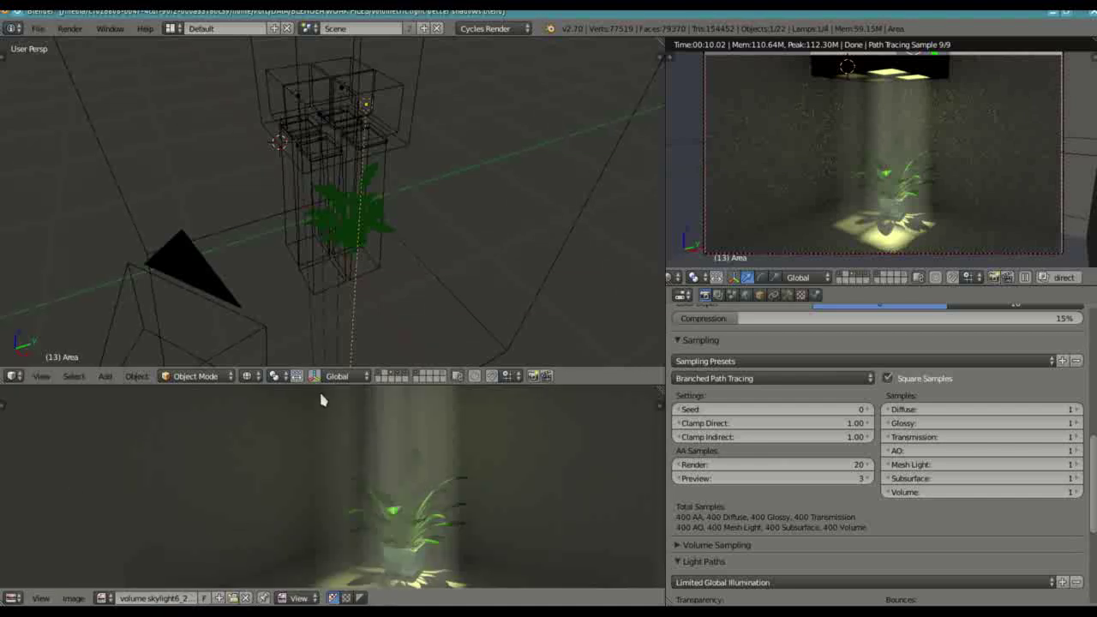
{"action": "left_click_drag", "start_coordinate": [329, 360], "coordinate": [329, 214]}
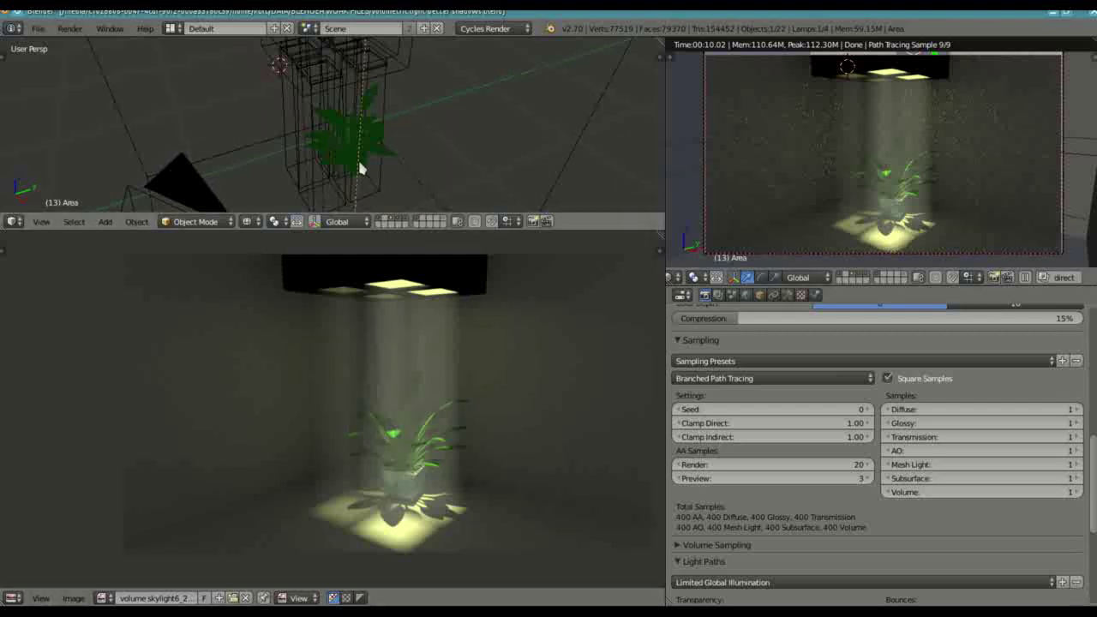
Make the 3D view taller again and switch the lower area back to the Node Editor.
{"action": "left_click_drag", "start_coordinate": [375, 230], "coordinate": [297, 490]}
{"action": "left_click", "coordinate": [14, 598]}
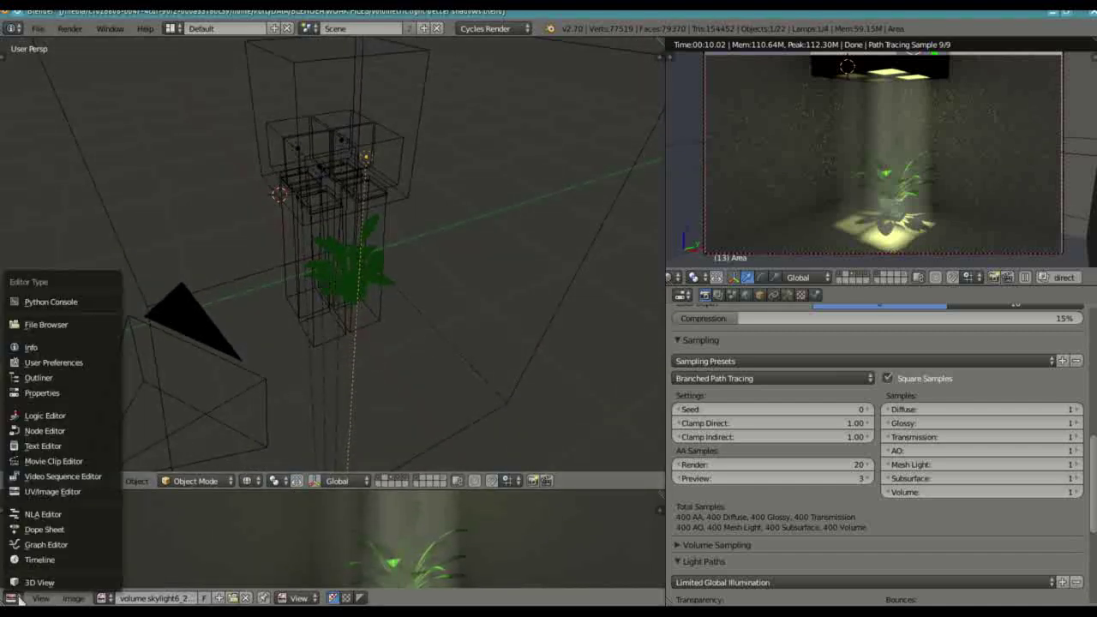
{"action": "left_click", "coordinate": [38, 430]}
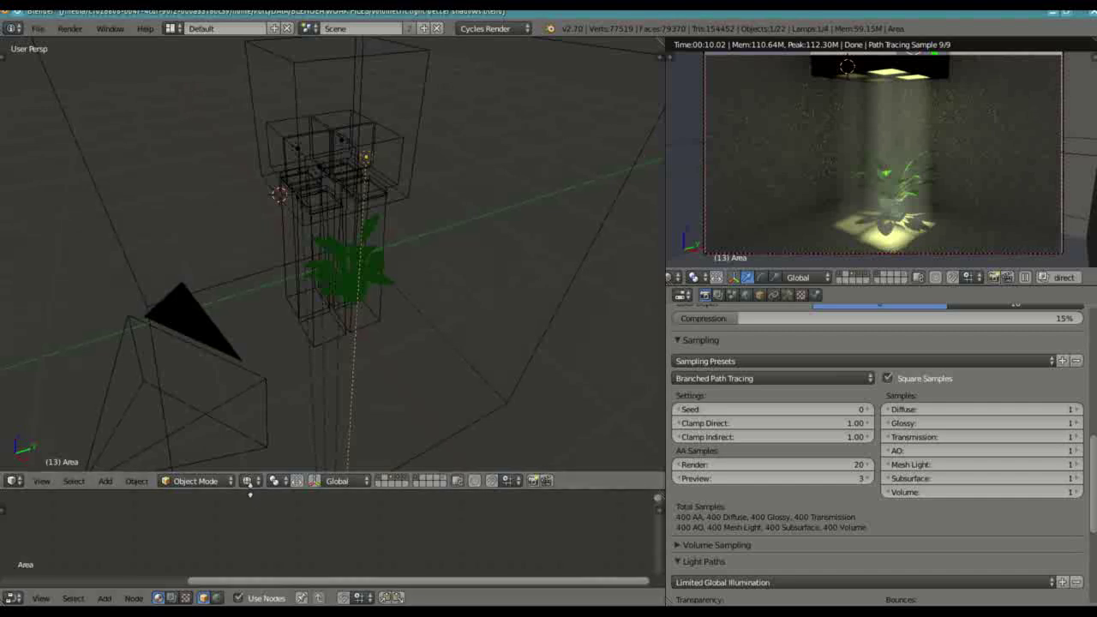
Resize the node editor below the scene and orbit to look down on the plant.
{"action": "left_click_drag", "start_coordinate": [250, 493], "coordinate": [351, 403]}
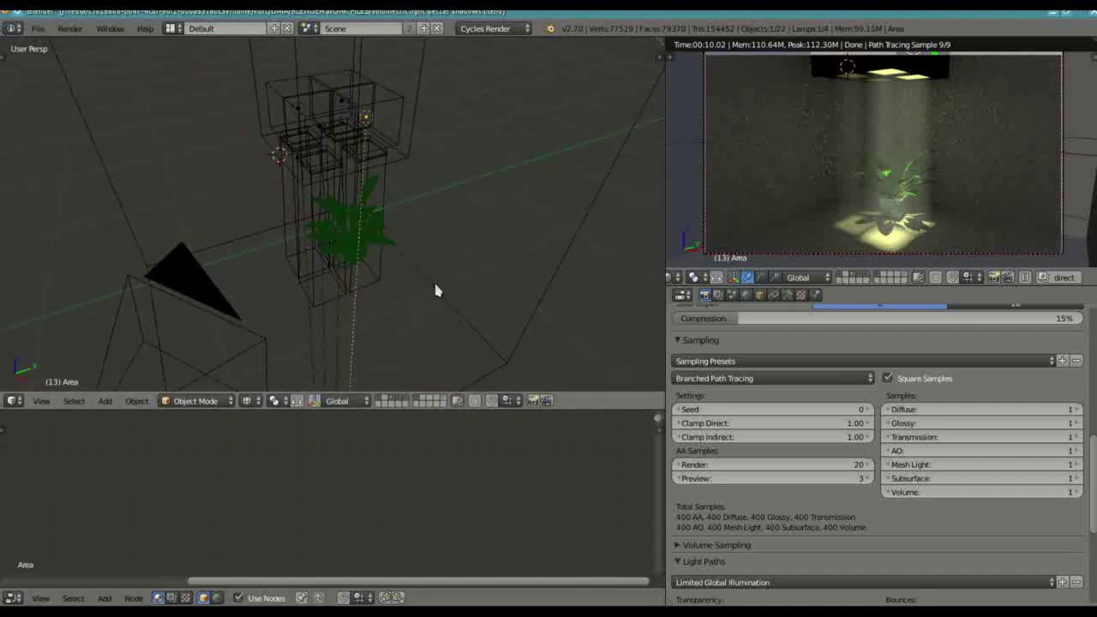
{"action": "middle_click_drag", "start_coordinate": [435, 291], "coordinate": [347, 111]}
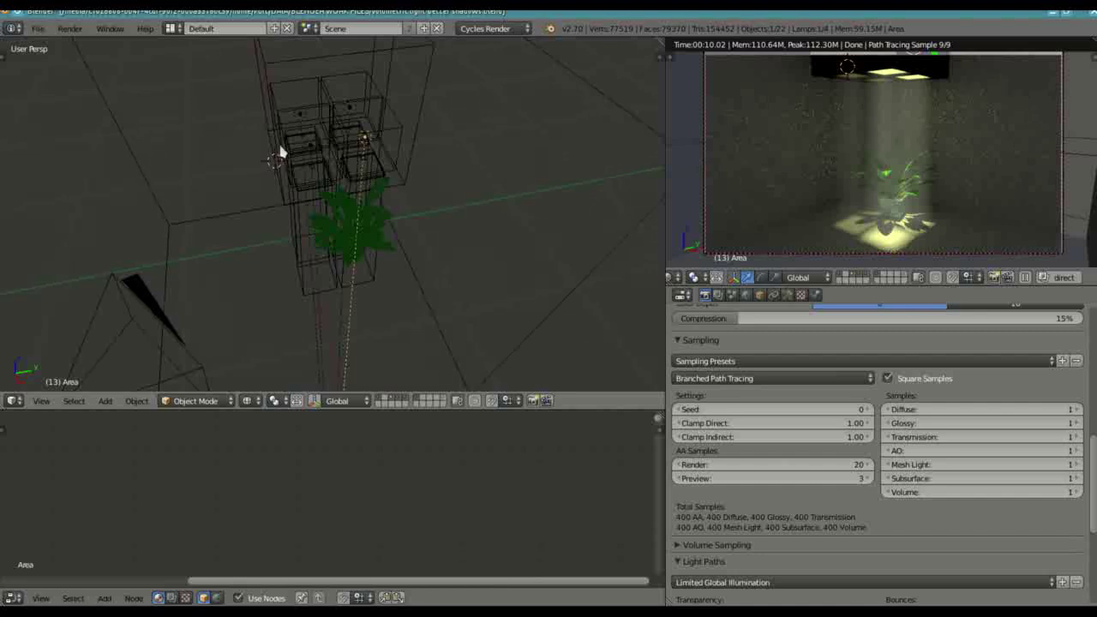
{"action": "middle_click_drag", "start_coordinate": [249, 268], "coordinate": [299, 211]}
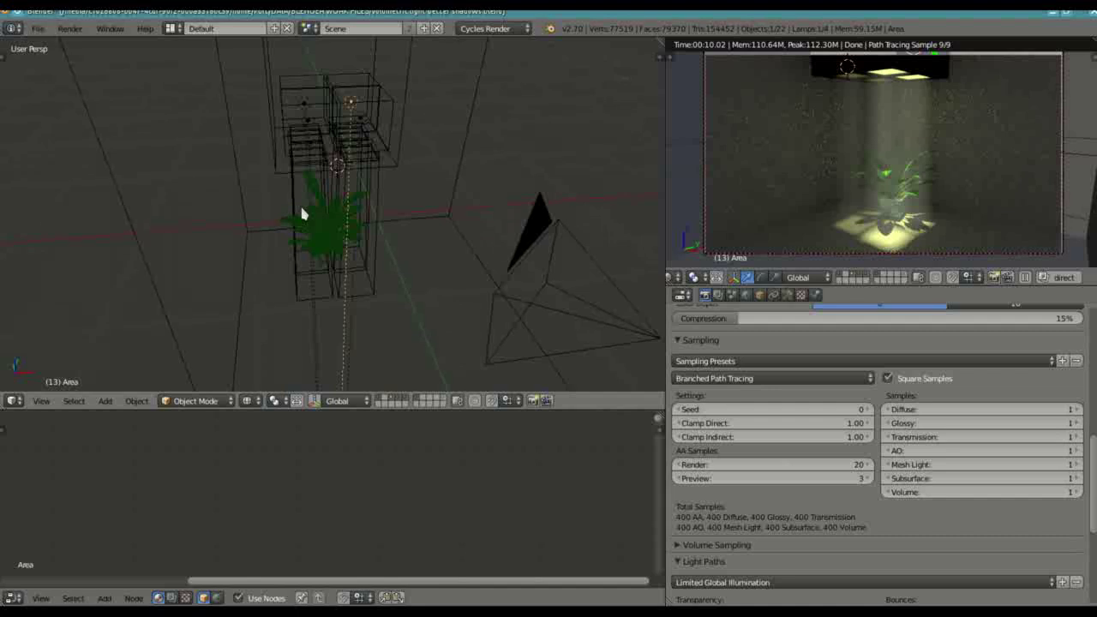
{"action": "right_click", "coordinate": [313, 167]}
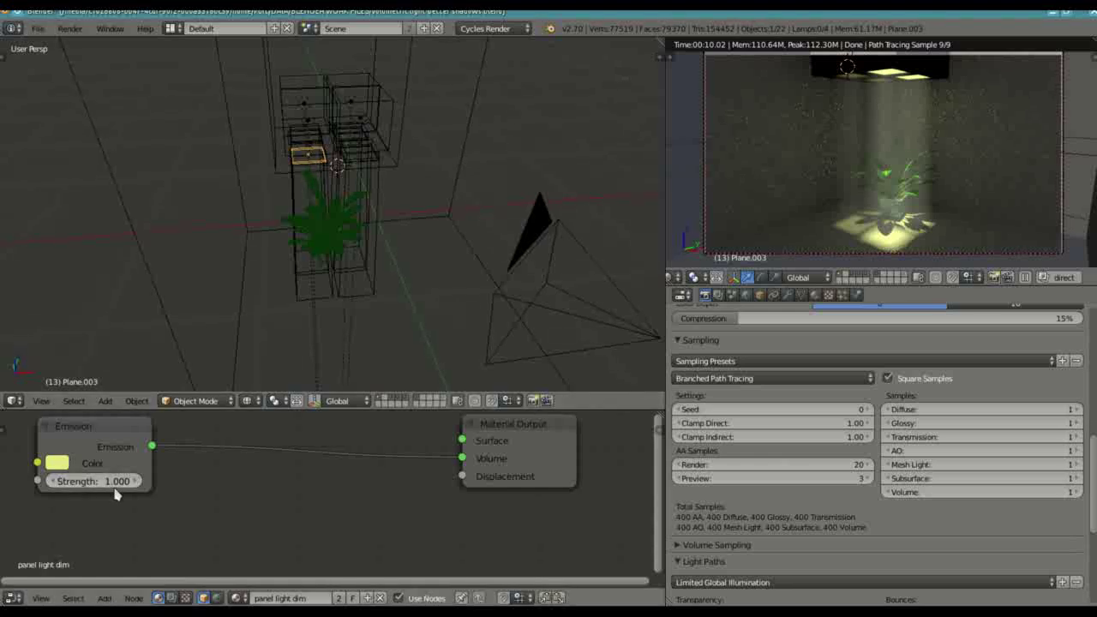
{"action": "right_click", "coordinate": [377, 156]}
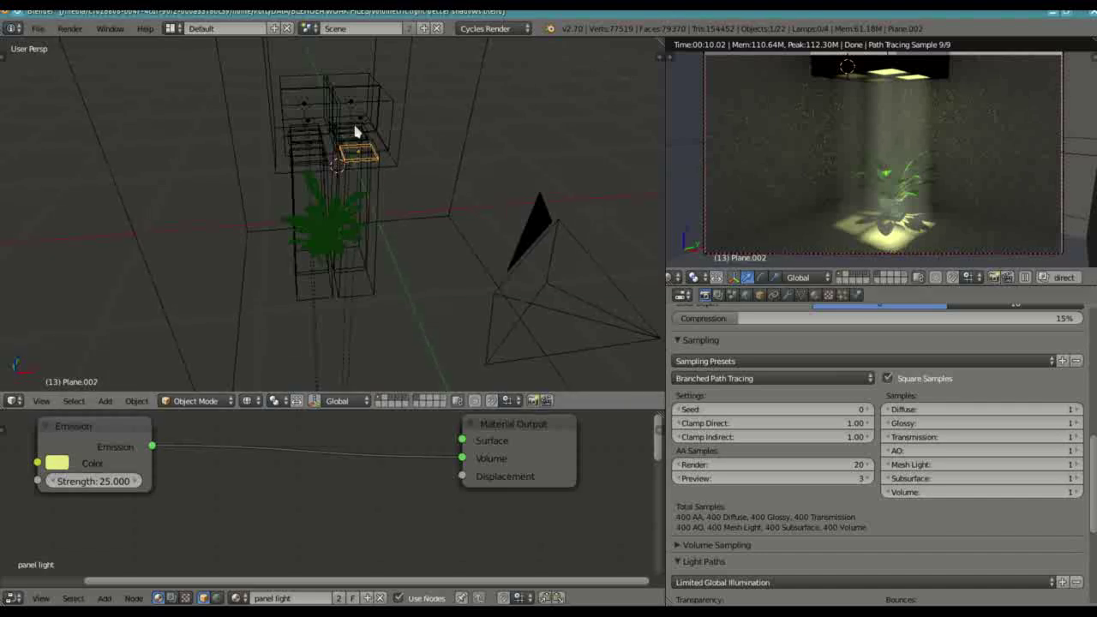
{"action": "right_click", "coordinate": [299, 134]}
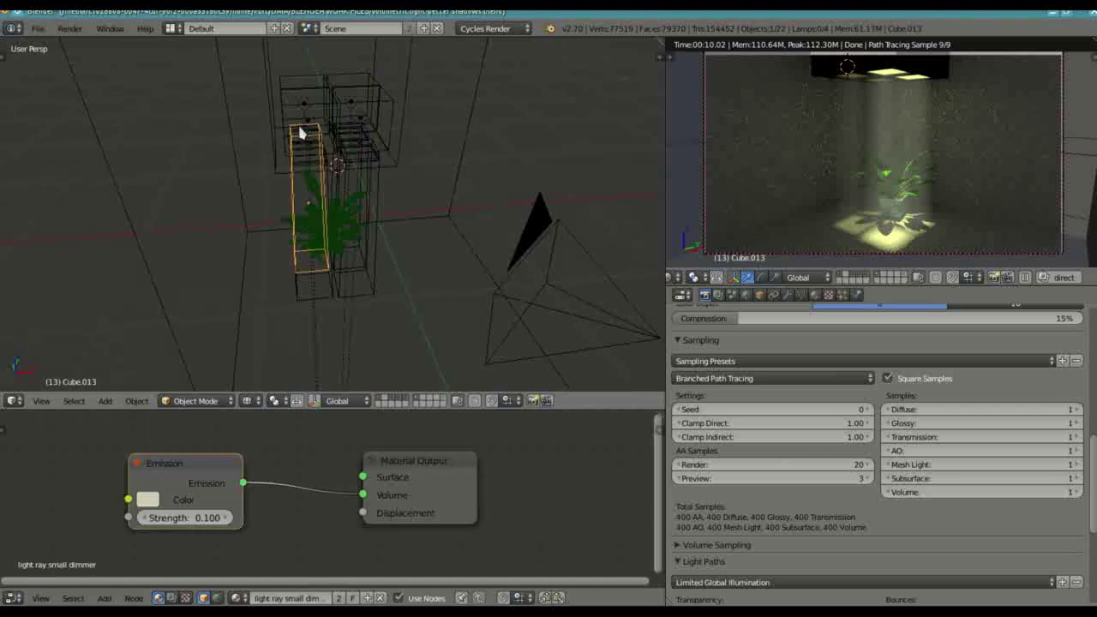
{"action": "right_click", "coordinate": [299, 133]}
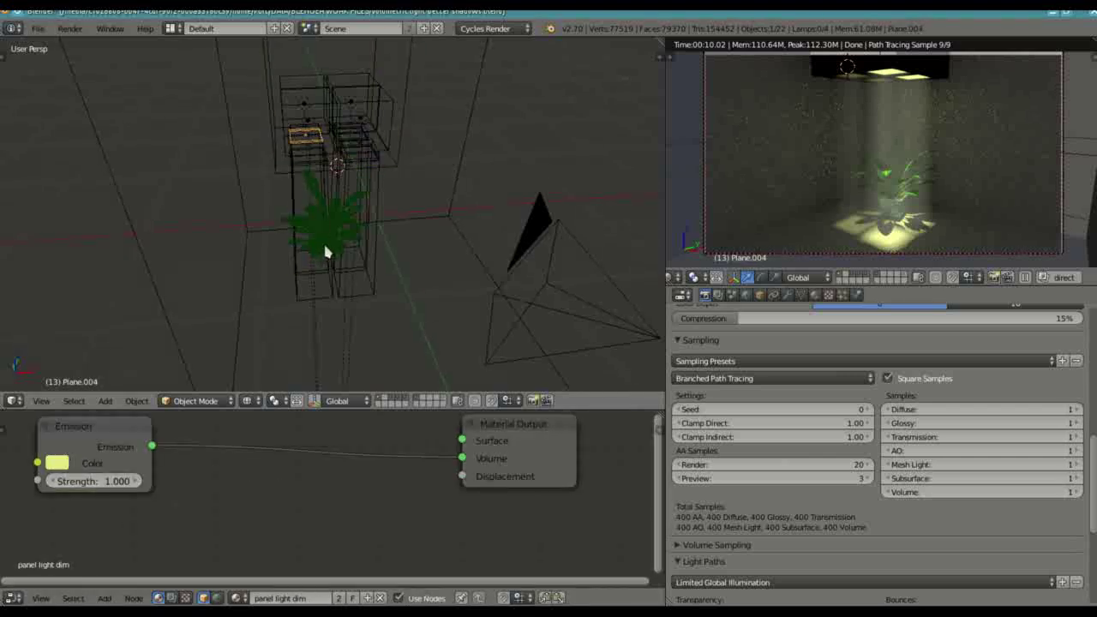
{"action": "right_click", "coordinate": [310, 125]}
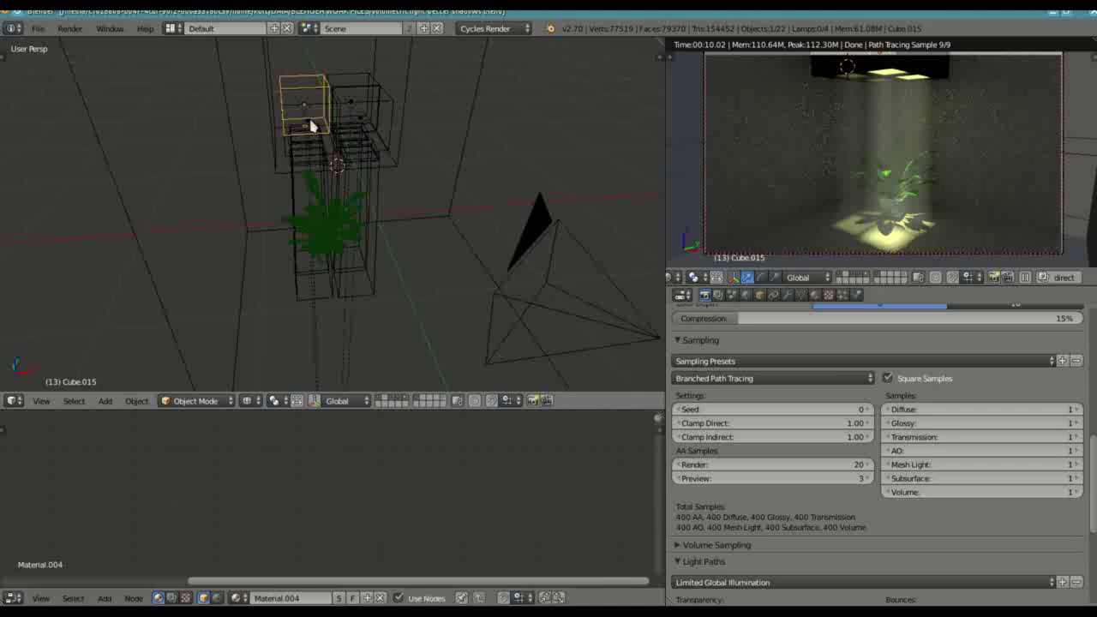
{"action": "right_click", "coordinate": [311, 126]}
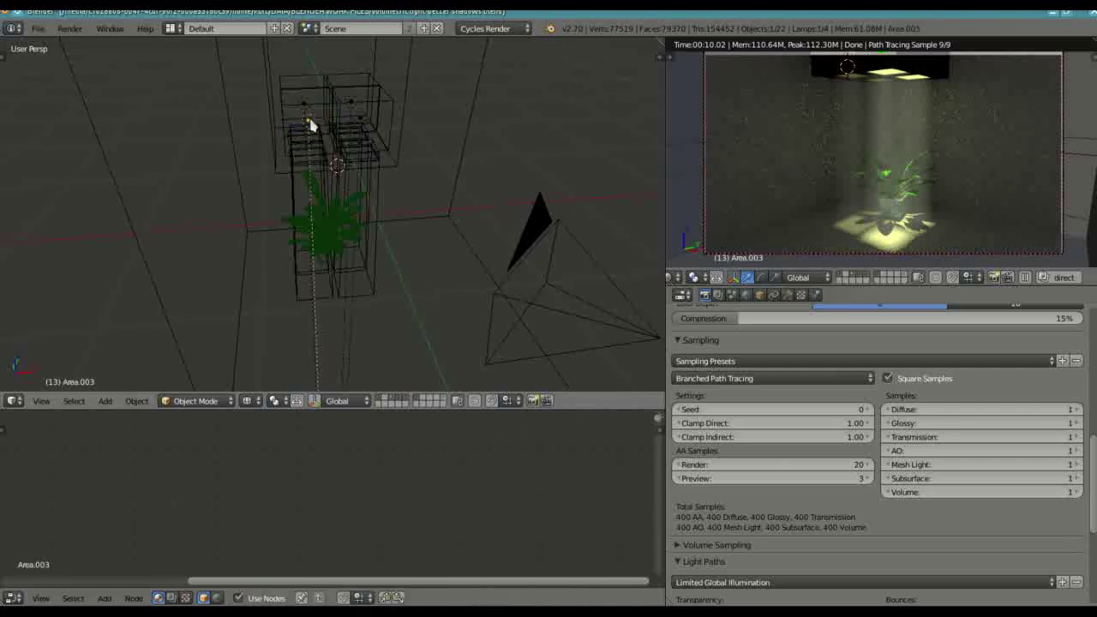
Show Area.003's lamp data, then select lamp Area.002 and the tall light box Cube.010 to compare.
{"action": "left_click", "coordinate": [788, 295]}
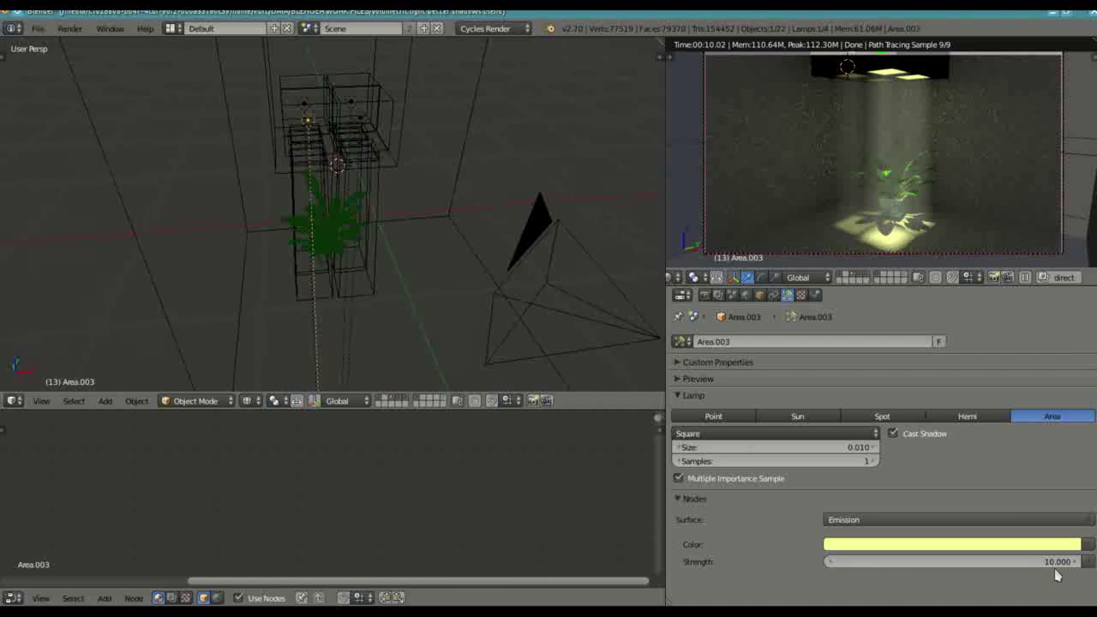
{"action": "right_click", "coordinate": [364, 117]}
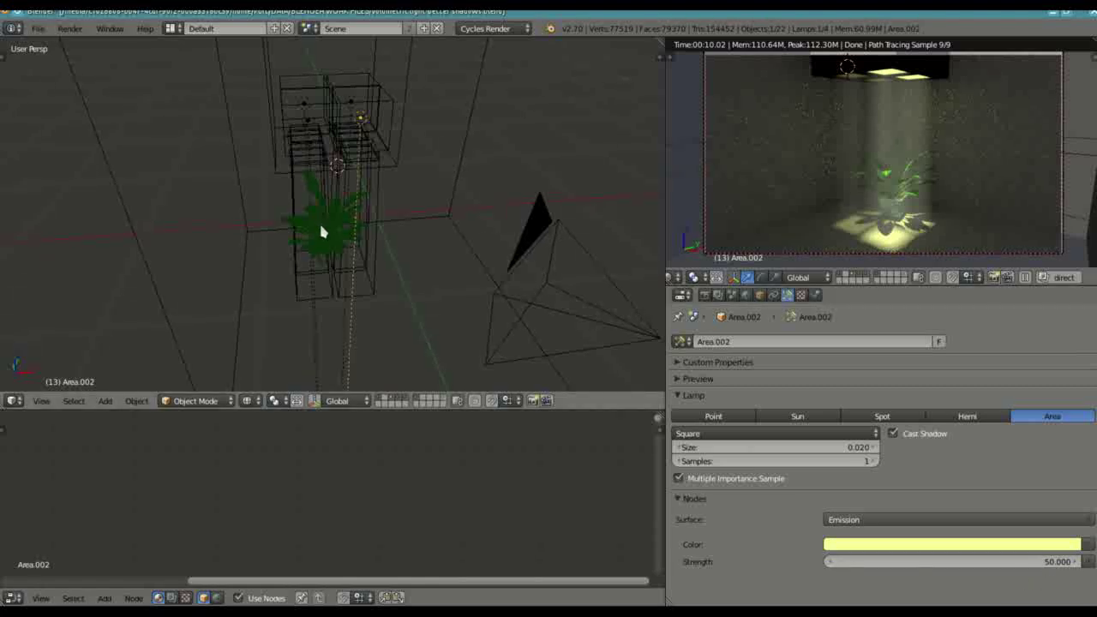
{"action": "right_click", "coordinate": [298, 301]}
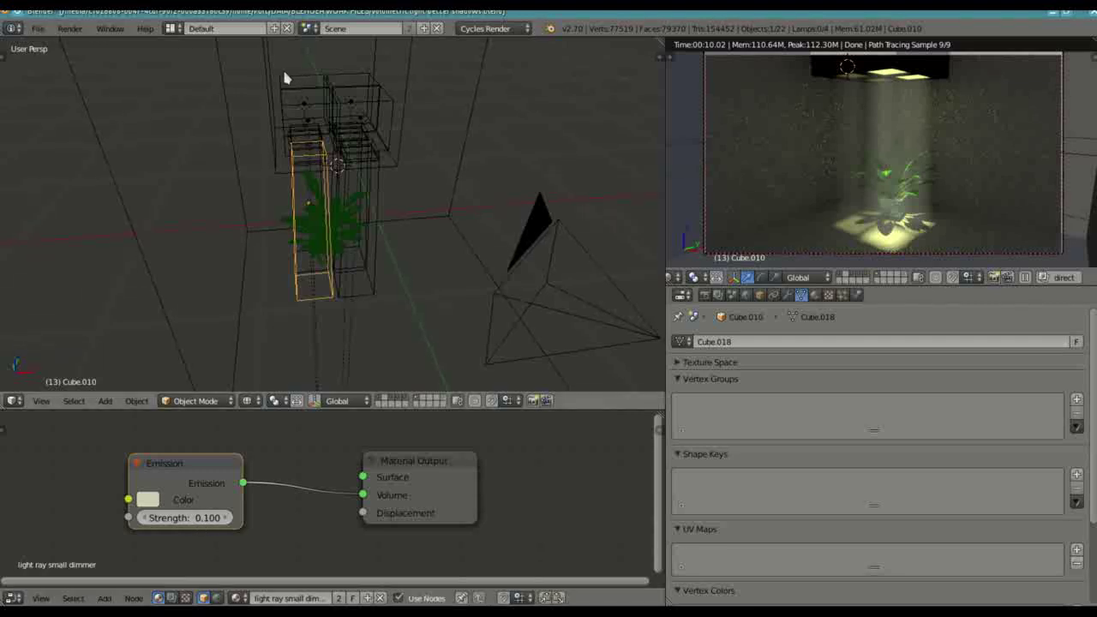
Select the light box Cube.012 and orbit around it and the plant.
{"action": "right_click", "coordinate": [373, 262]}
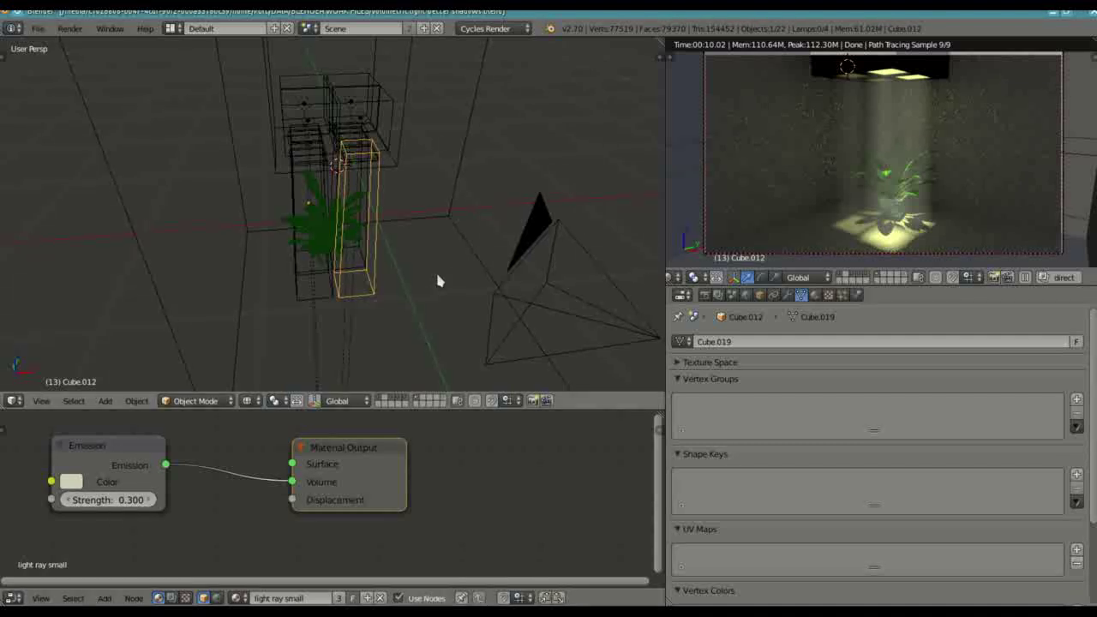
{"action": "middle_click_drag", "start_coordinate": [440, 279], "coordinate": [311, 272]}
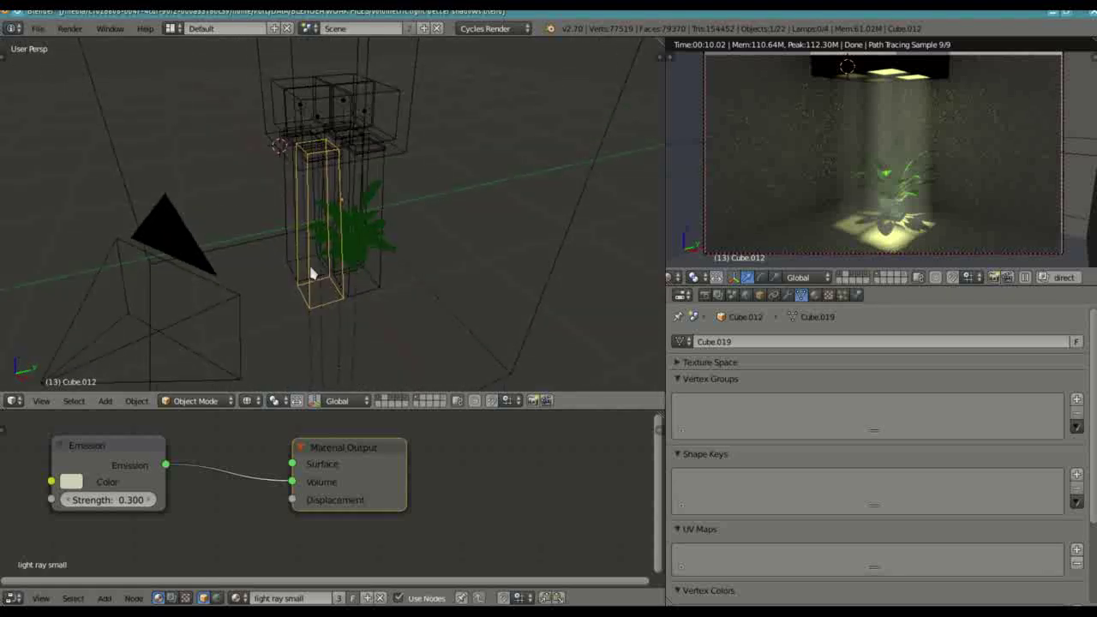
{"action": "middle_click_drag", "start_coordinate": [394, 316], "coordinate": [286, 174]}
{"action": "scroll", "coordinate": [409, 256], "scroll_direction": "up", "scroll_amount": 2}
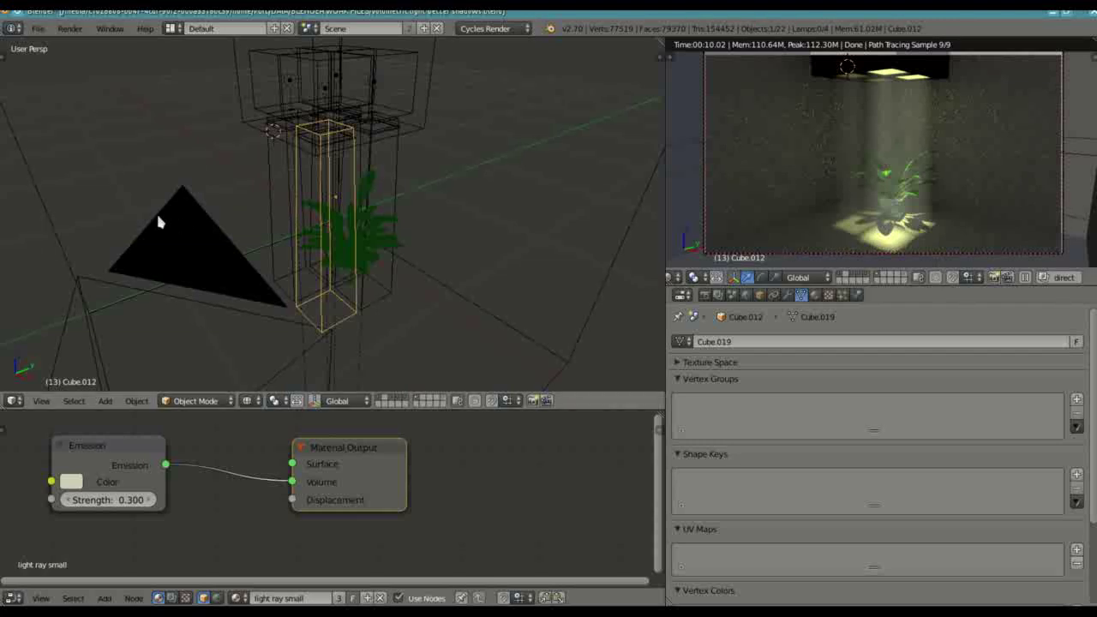
{"action": "middle_click_drag", "start_coordinate": [97, 205], "coordinate": [298, 213]}
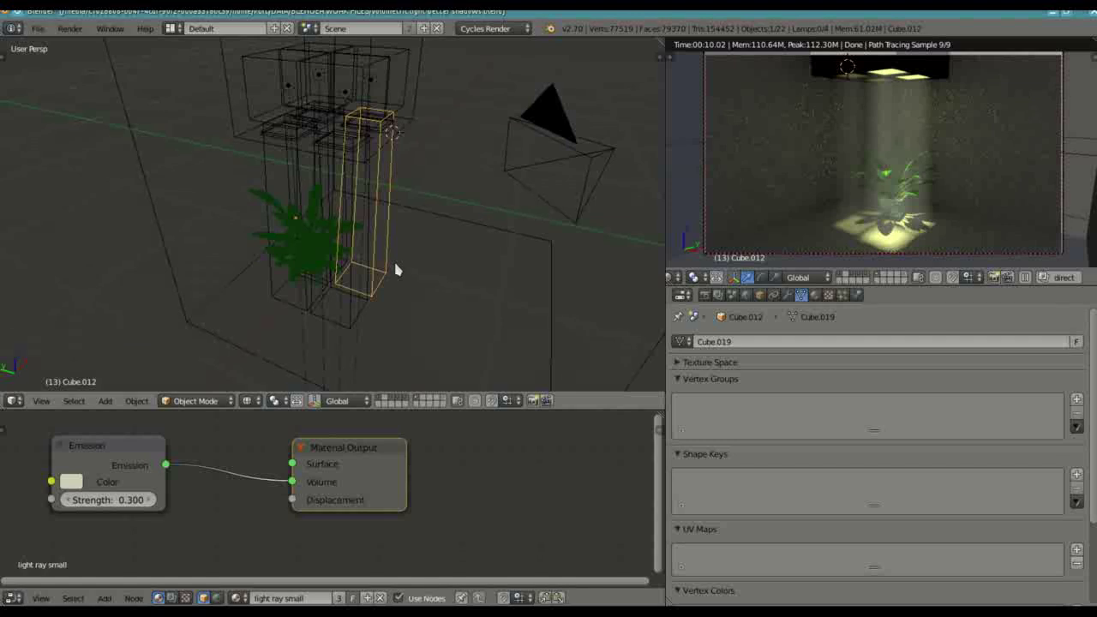
{"action": "middle_click_drag", "start_coordinate": [433, 257], "coordinate": [297, 291]}
{"action": "scroll", "coordinate": [343, 204], "scroll_direction": "up", "scroll_amount": 3}
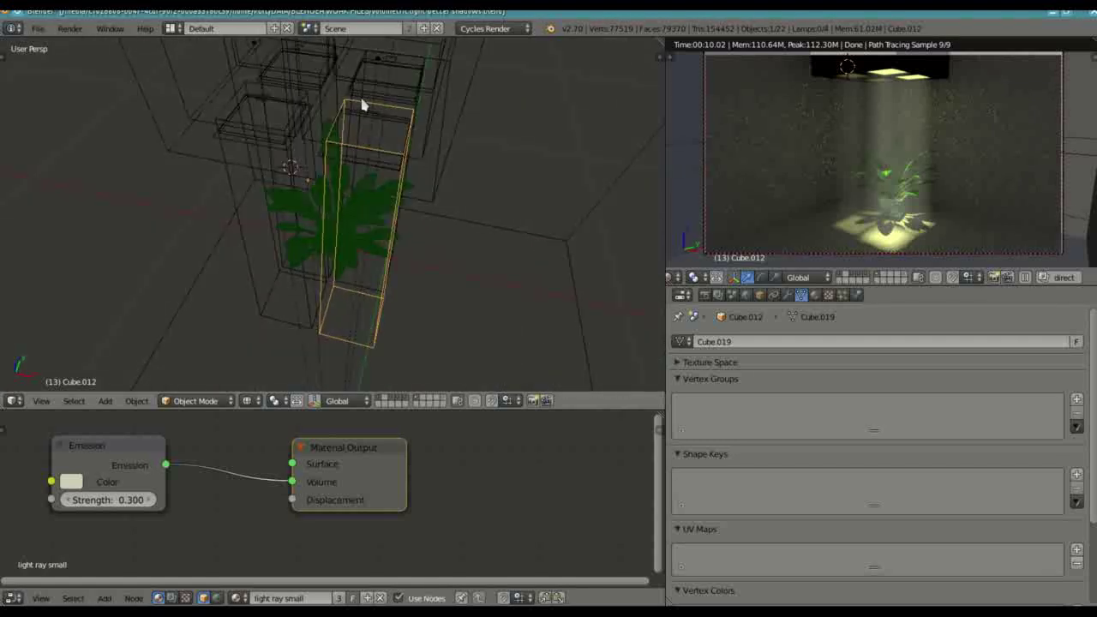
Select the Plane.002 panel light and orbit to a near top-down view of it.
{"action": "right_click", "coordinate": [379, 70]}
{"action": "middle_click_drag", "start_coordinate": [425, 226], "coordinate": [362, 123]}
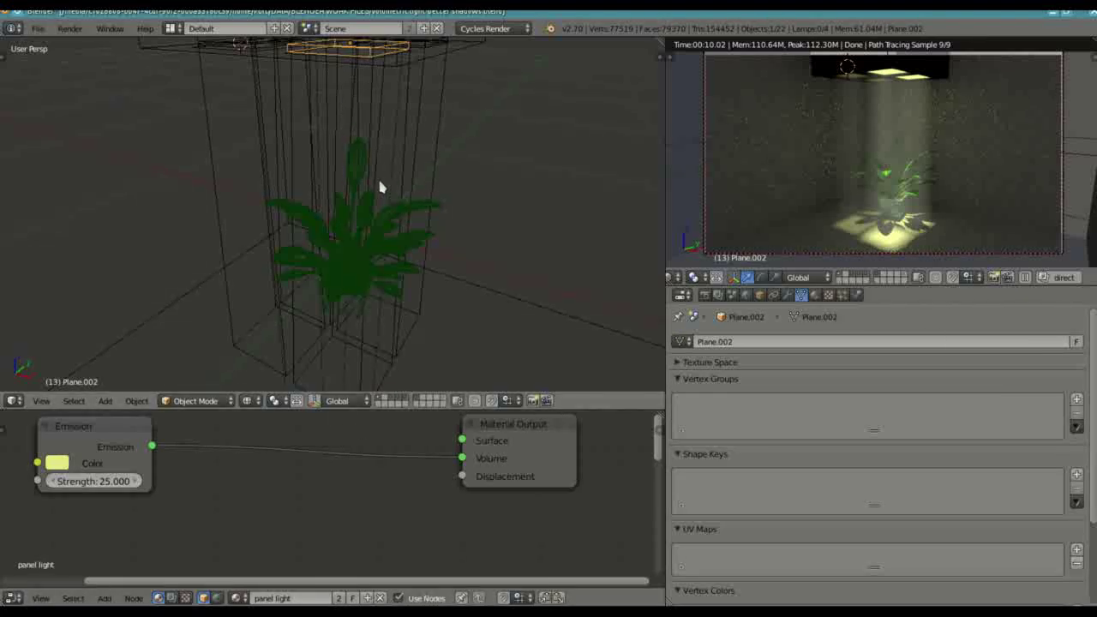
{"action": "scroll", "coordinate": [381, 187], "scroll_direction": "down", "scroll_amount": 4}
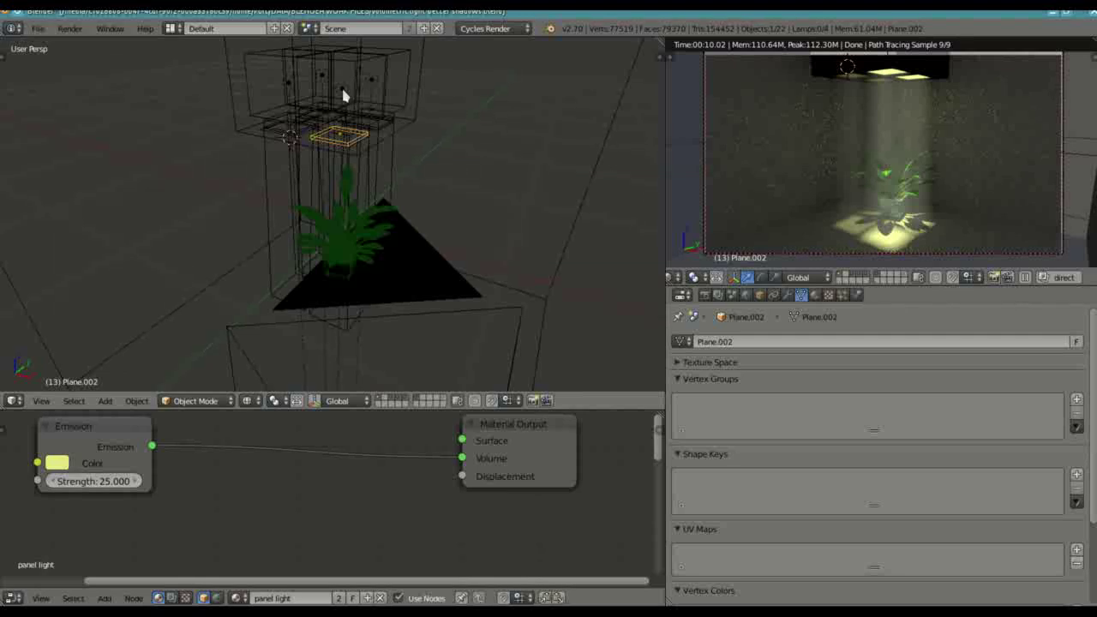
{"action": "middle_click_drag", "start_coordinate": [183, 219], "coordinate": [337, 184]}
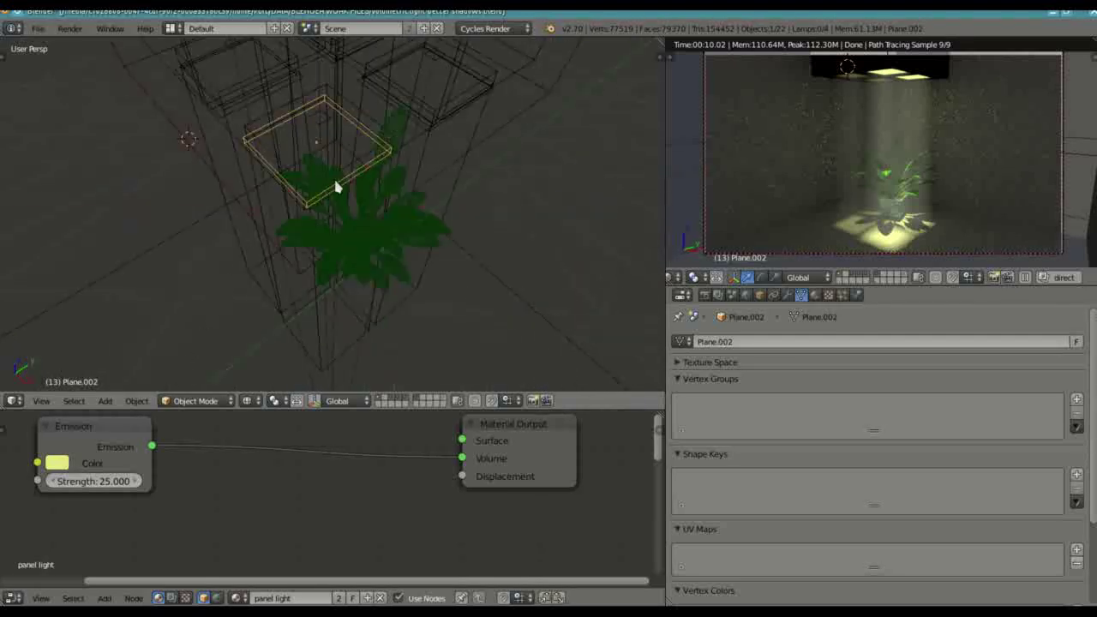
{"action": "middle_click_drag", "start_coordinate": [268, 183], "coordinate": [406, 246]}
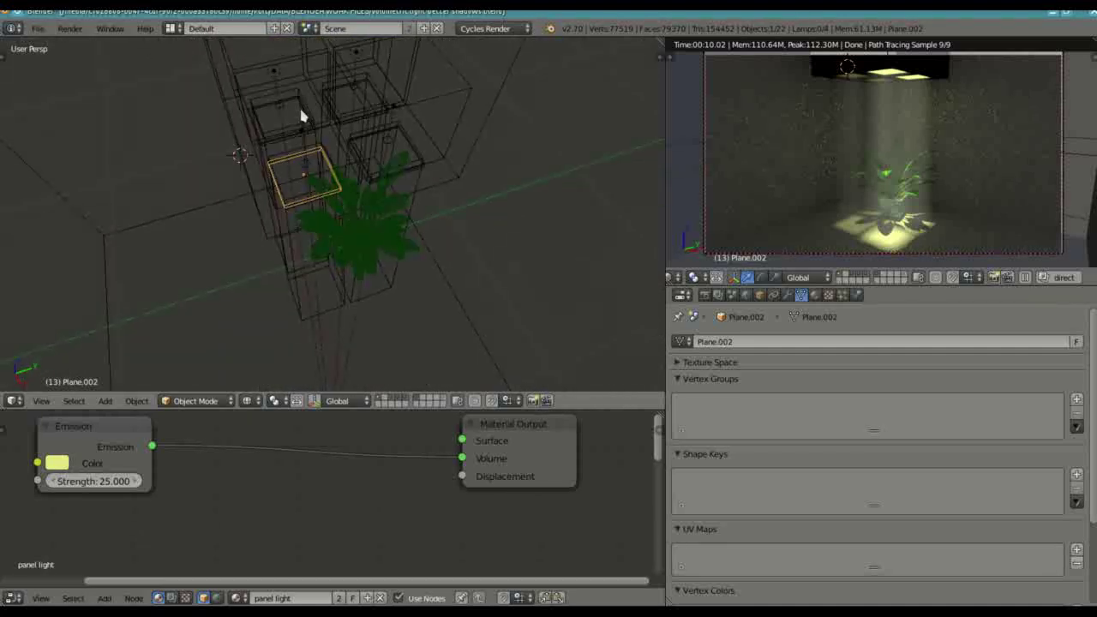
{"action": "middle_click_drag", "start_coordinate": [237, 201], "coordinate": [334, 183]}
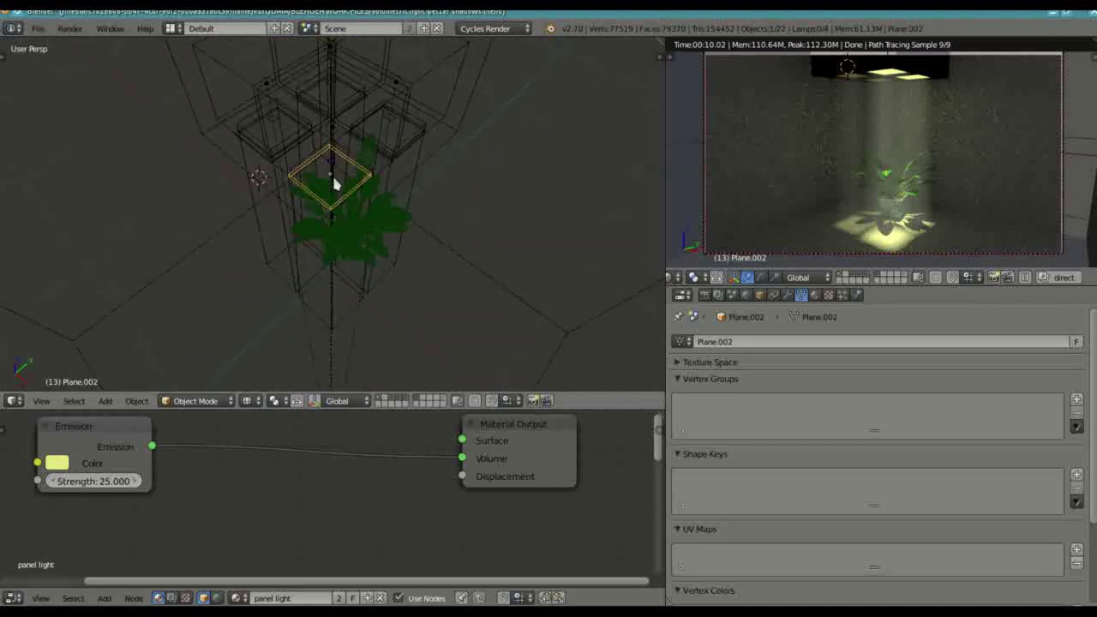
Select the box Cube.009 above the plant and keep the pivot point at Median Point.
{"action": "right_click", "coordinate": [364, 114]}
{"action": "right_click", "coordinate": [363, 116]}
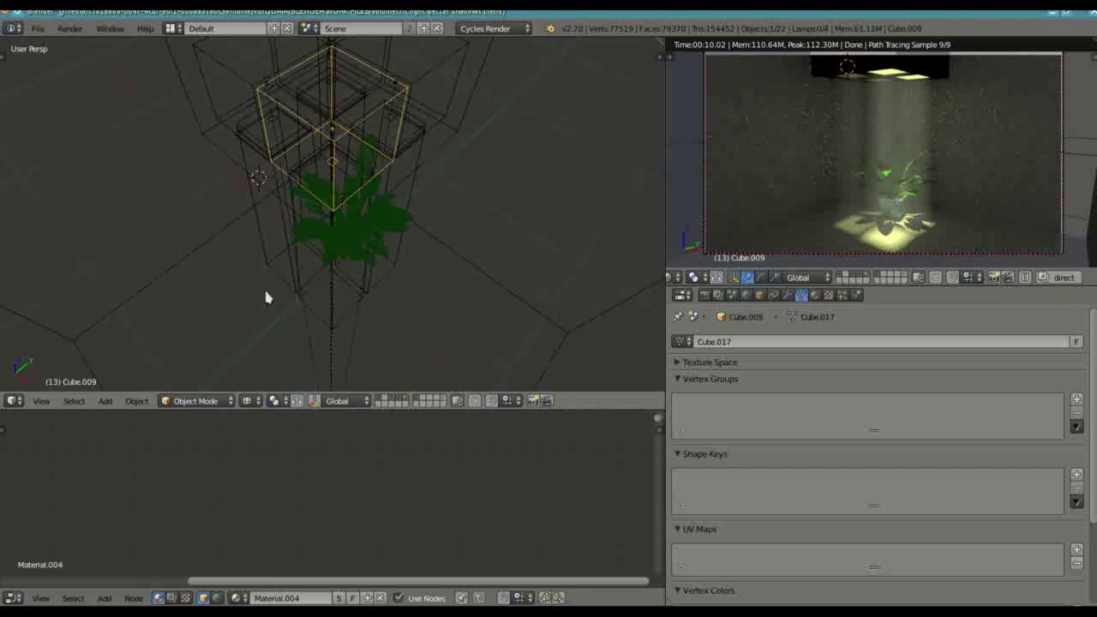
{"action": "left_click", "coordinate": [276, 401]}
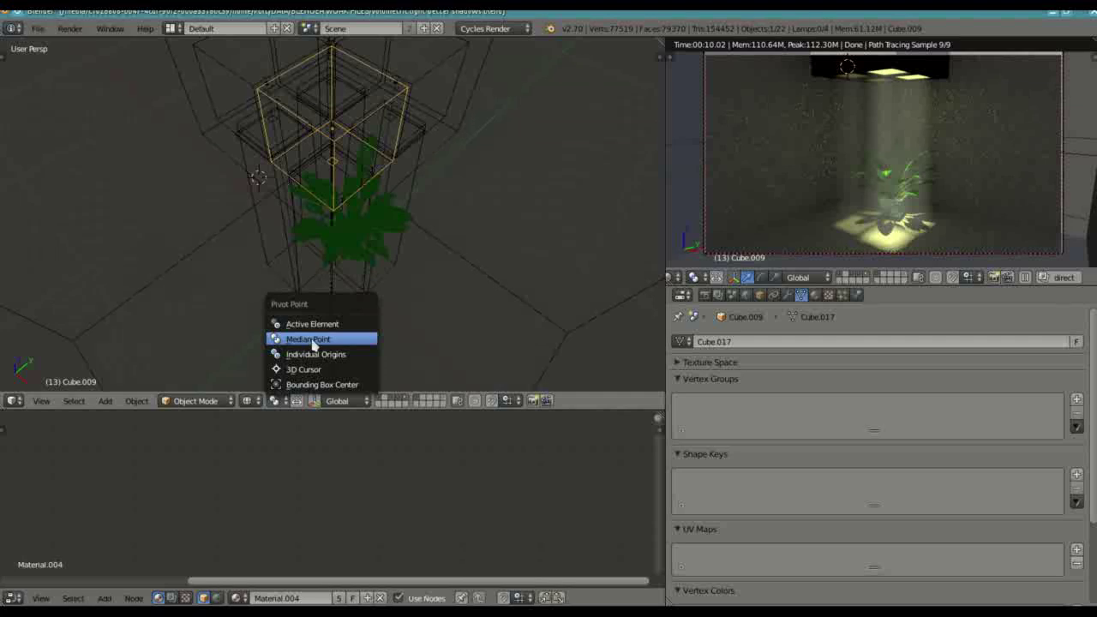
{"action": "left_click", "coordinate": [310, 340]}
Scale Cube.009's mesh to about 1.33 in Edit Mode, then return to a front view.
{"action": "key", "text": "Tab"}
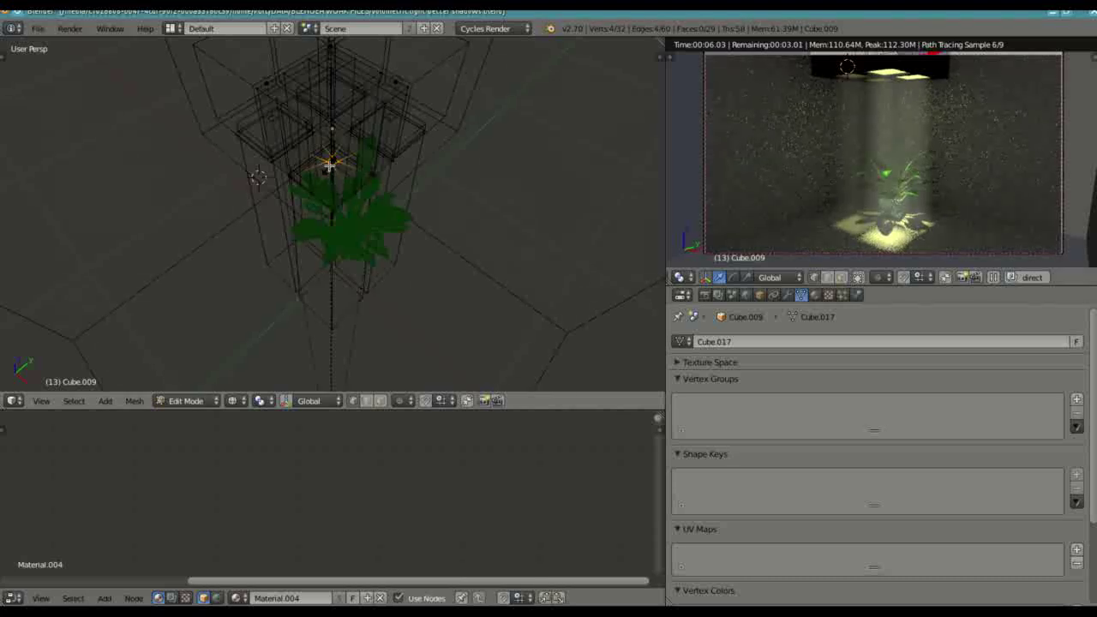
{"action": "key", "text": "s"}
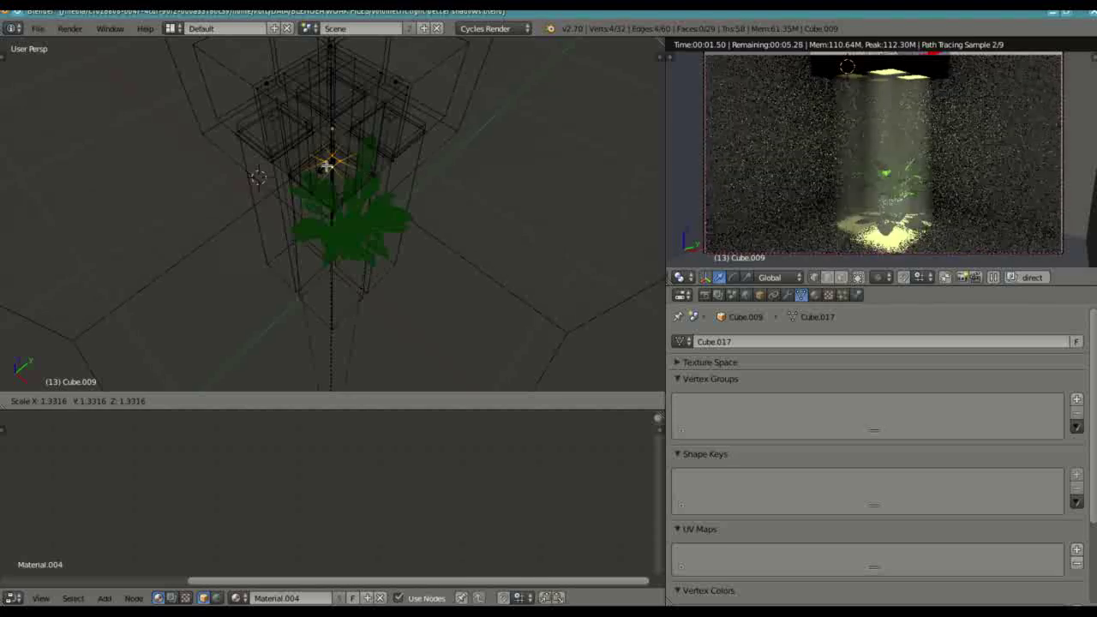
{"action": "key", "text": "Return"}
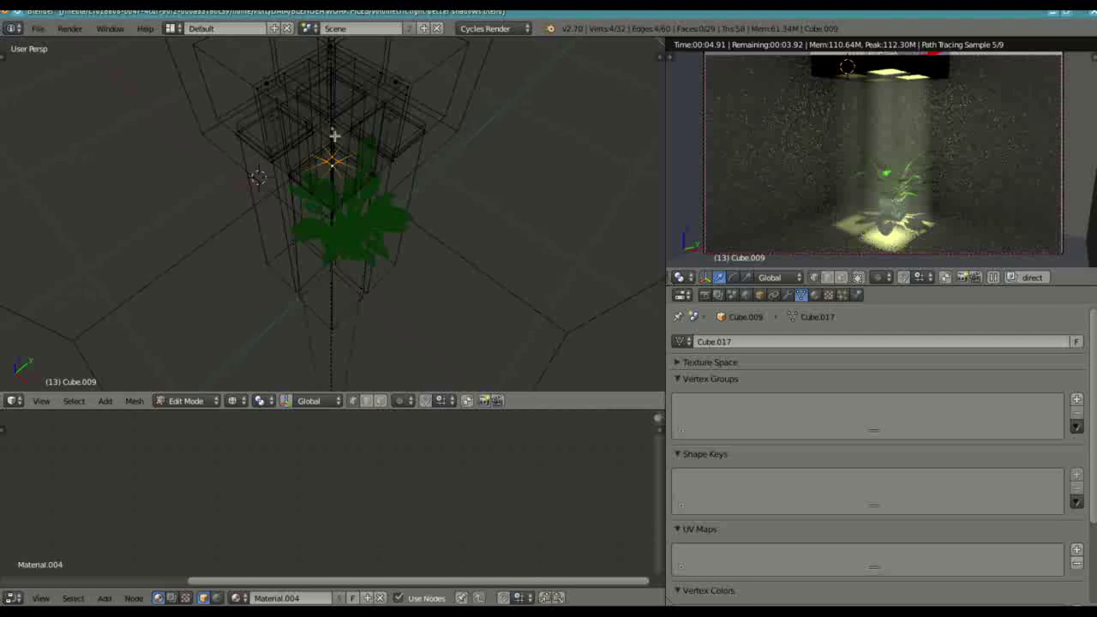
{"action": "key", "text": "Tab"}
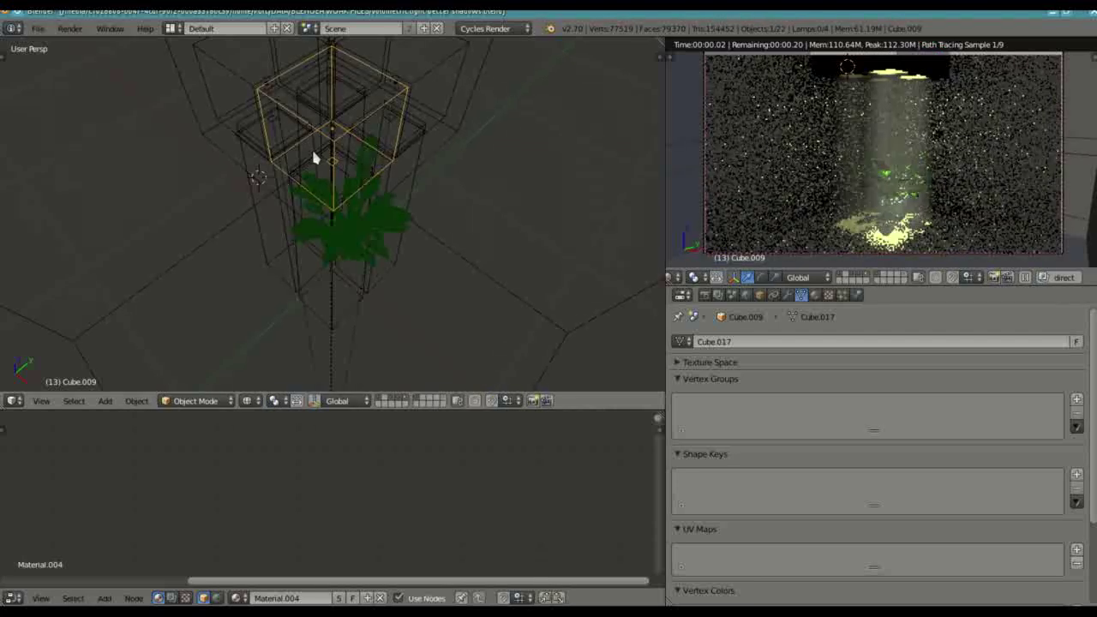
{"action": "key", "text": "KP_1"}
{"action": "middle_click_drag", "start_coordinate": [364, 65], "coordinate": [333, 140]}
In front ortho view, move lamp Area.002 down about 0.12 along Z.
{"action": "right_click", "coordinate": [366, 65]}
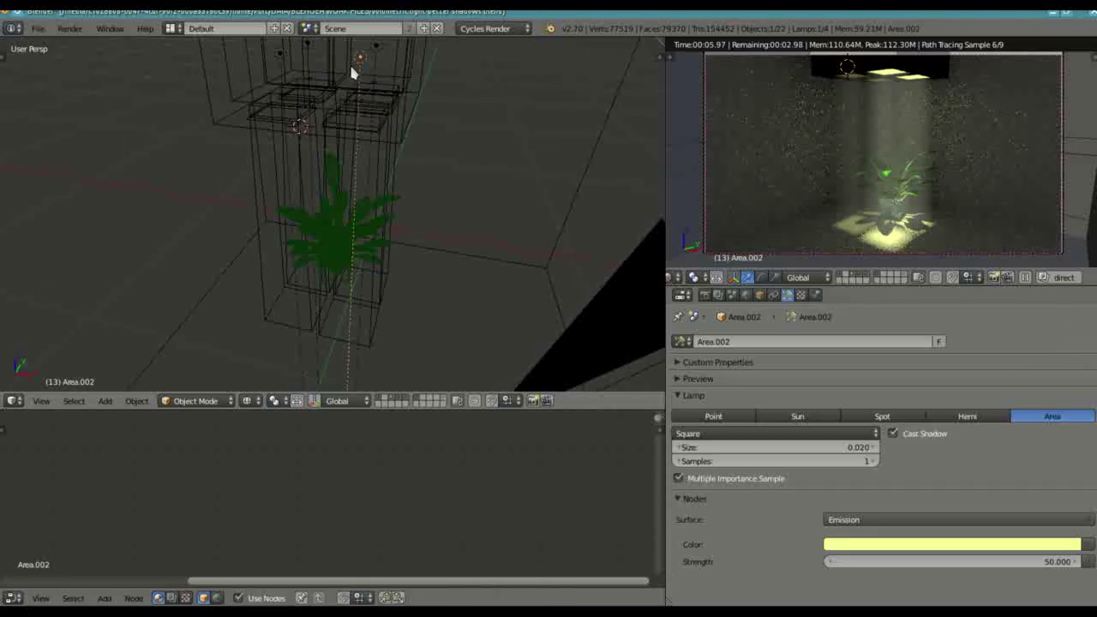
{"action": "key", "text": "KP_1"}
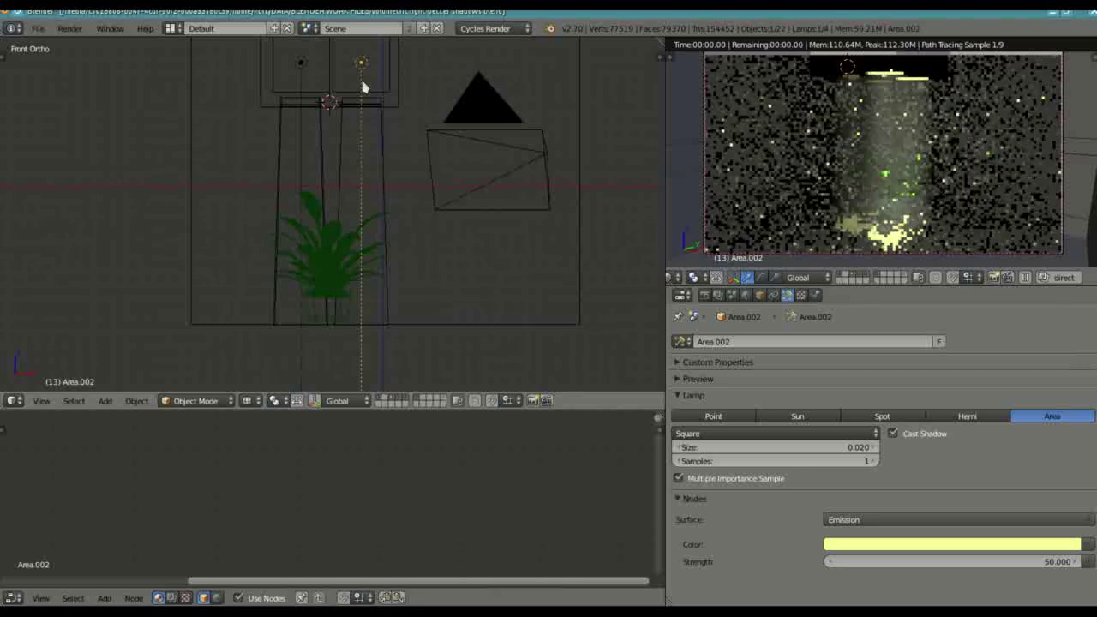
{"action": "key", "text": "g"}
{"action": "key", "text": "z"}
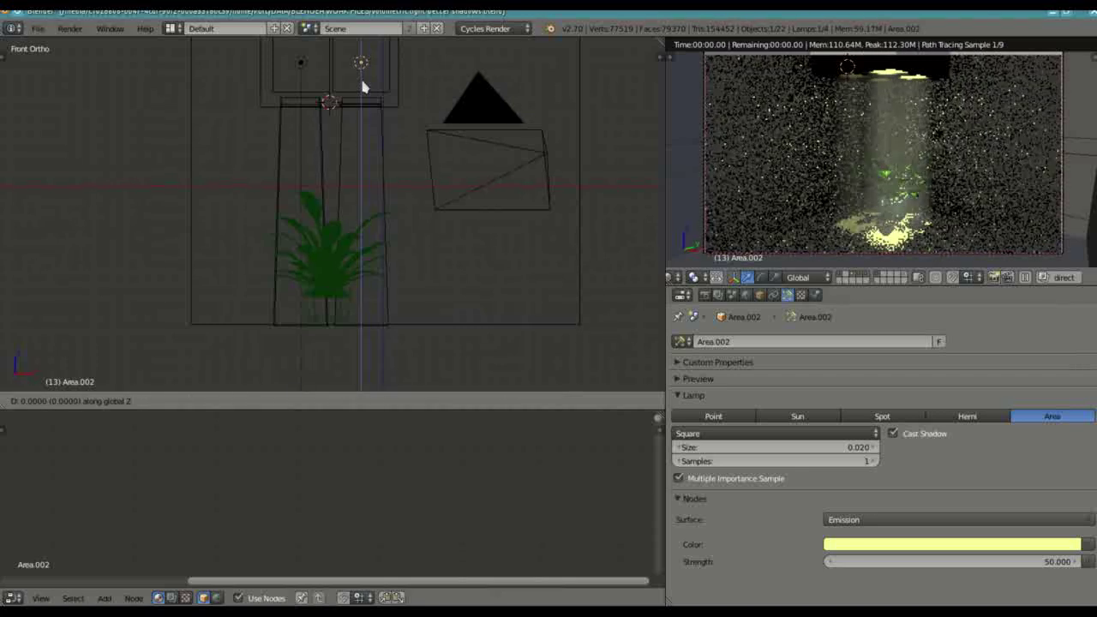
{"action": "mouse_move", "coordinate": [362, 72]}
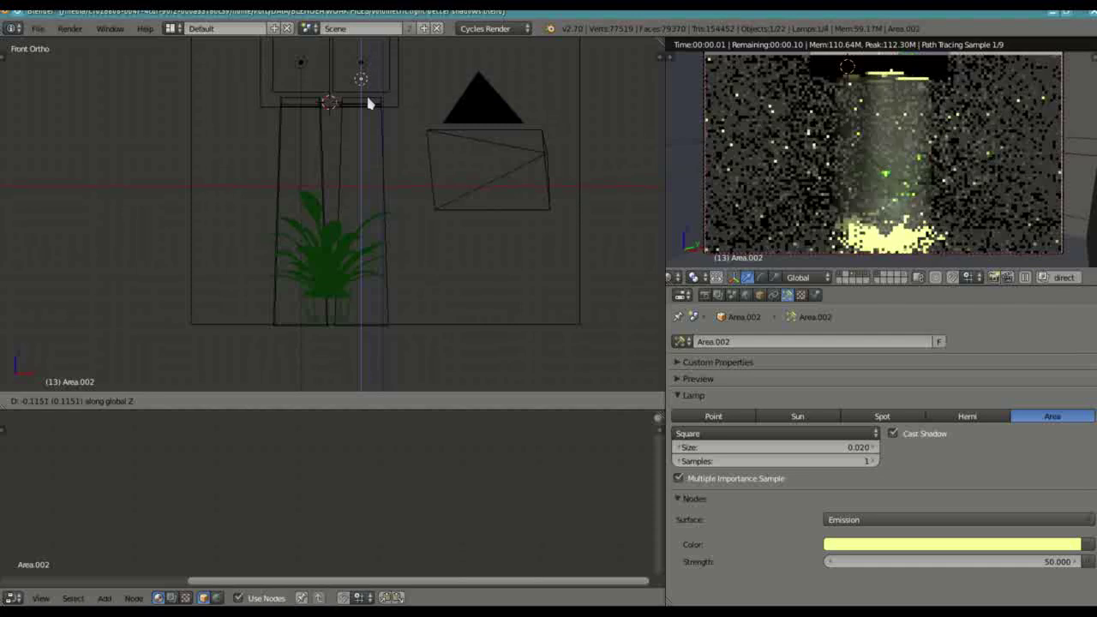
{"action": "left_click", "coordinate": [369, 104]}
{"action": "scroll", "coordinate": [385, 124], "scroll_direction": "down", "scroll_amount": 2}
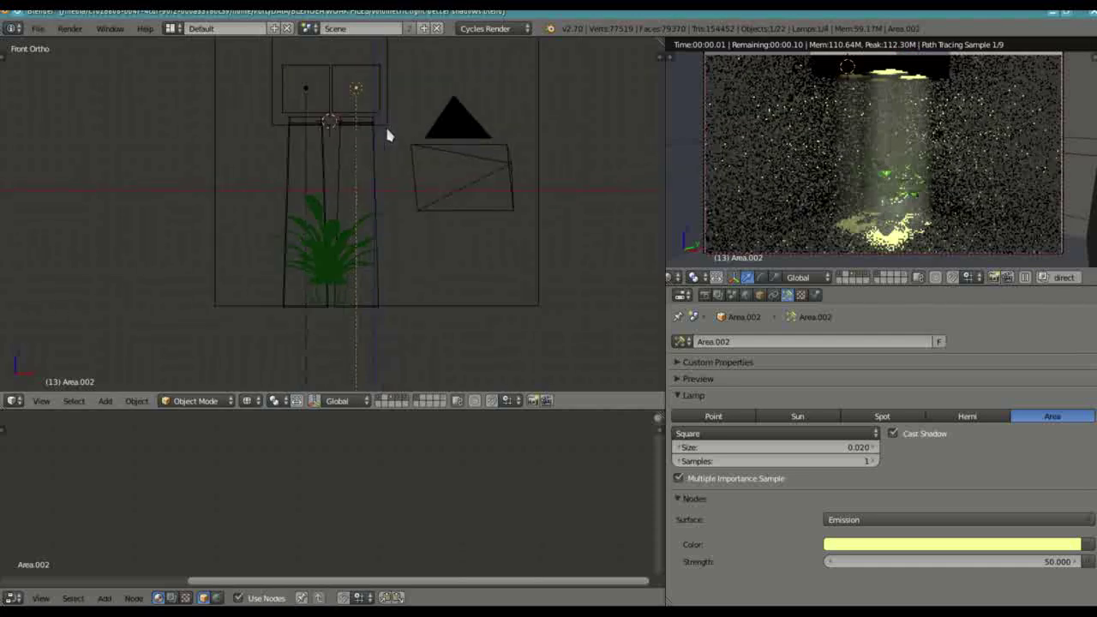
{"action": "middle_click_drag", "start_coordinate": [403, 114], "coordinate": [362, 177]}
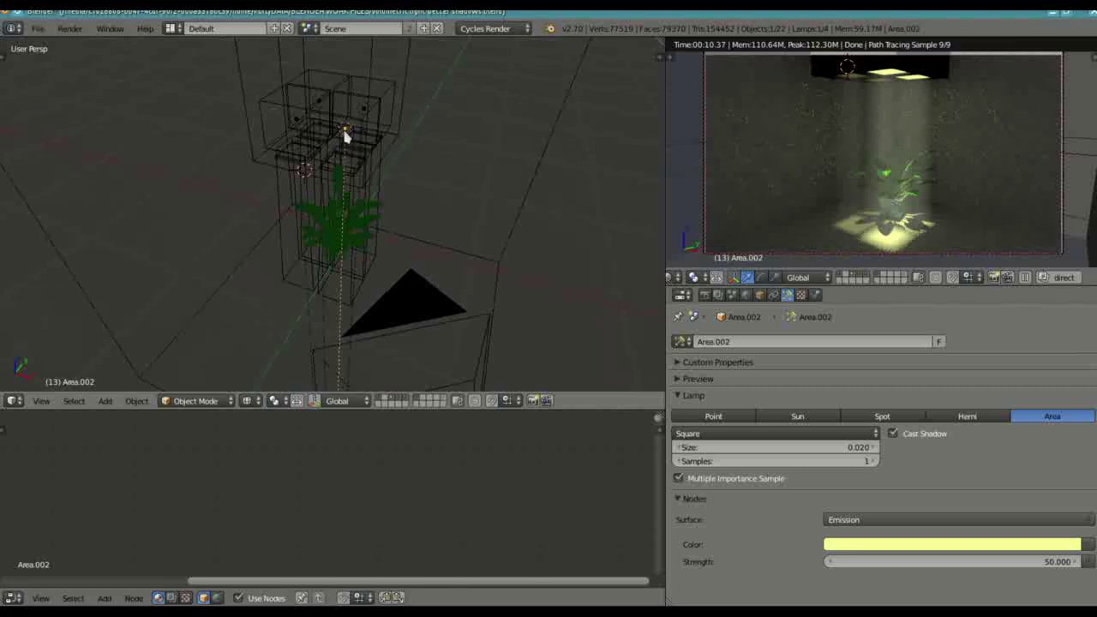
Cancel a second move of the lamp and orbit to bring the triangle lamp forward.
{"action": "key", "text": "g"}
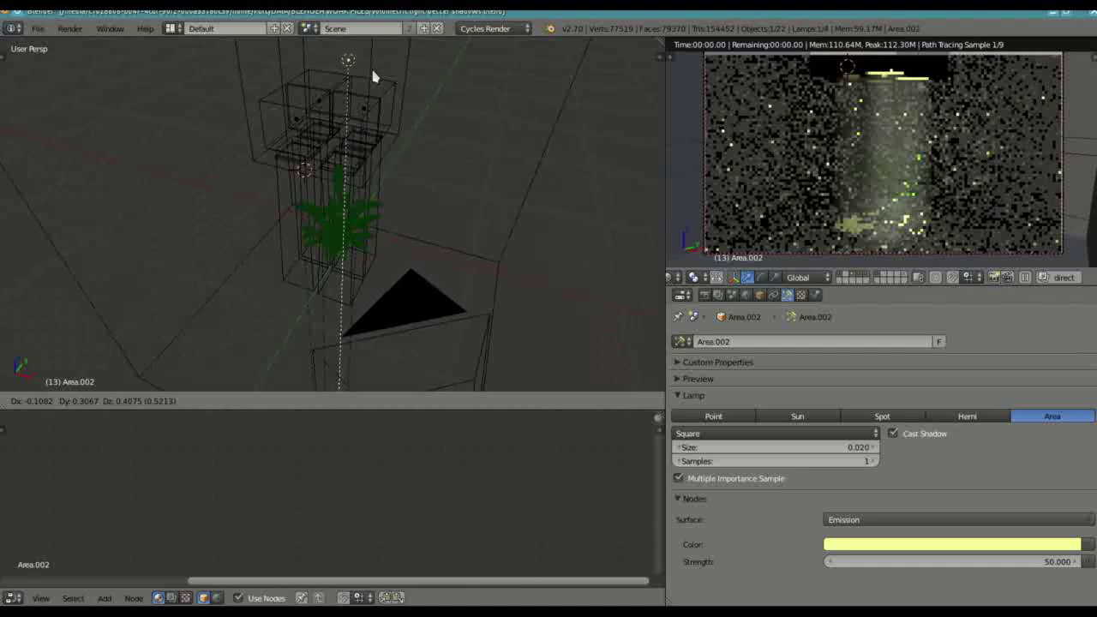
{"action": "right_click", "coordinate": [360, 58]}
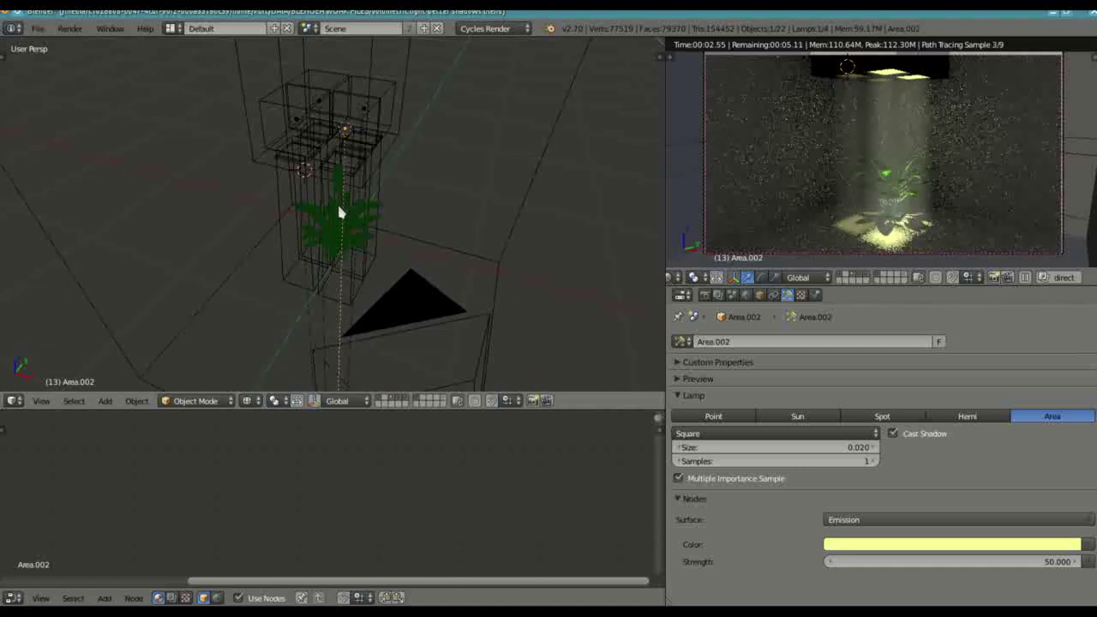
{"action": "middle_click_drag", "start_coordinate": [254, 247], "coordinate": [401, 215]}
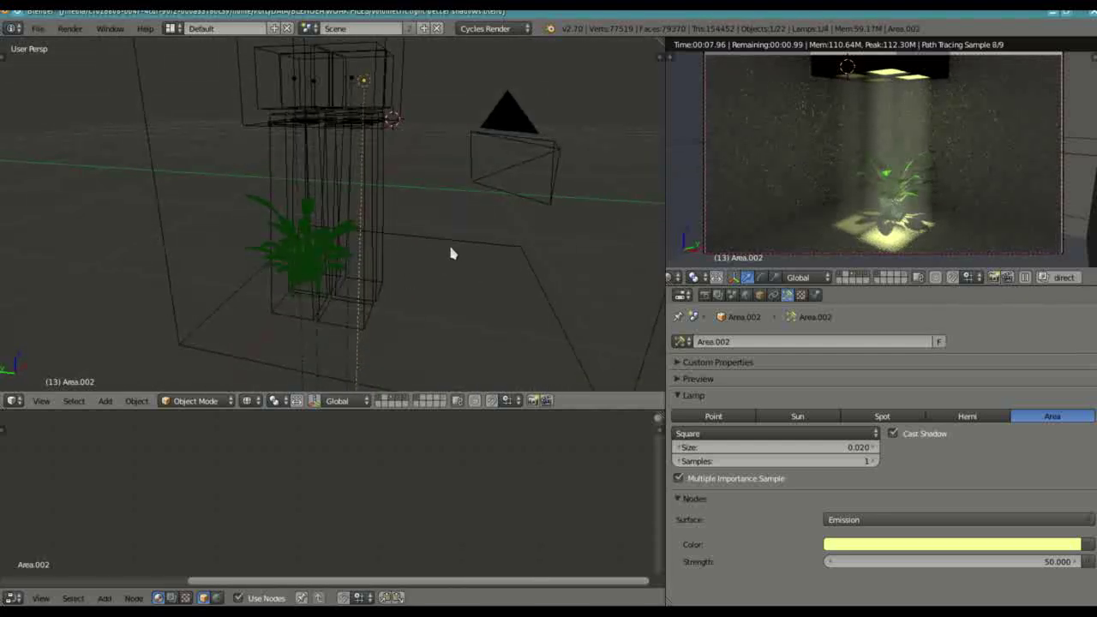
{"action": "middle_click_drag", "start_coordinate": [451, 248], "coordinate": [296, 276]}
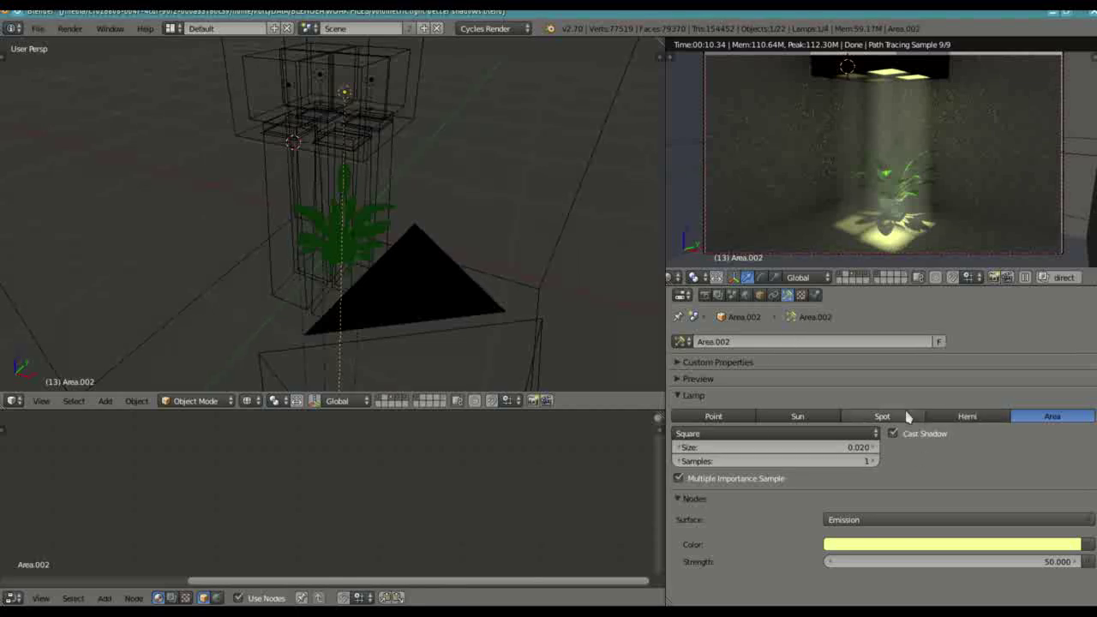
Briefly try Spot, then keep Area.002 as a Square area lamp with size 0.020.
{"action": "left_click", "coordinate": [875, 417]}
{"action": "scroll", "coordinate": [796, 472], "scroll_direction": "down", "scroll_amount": 1}
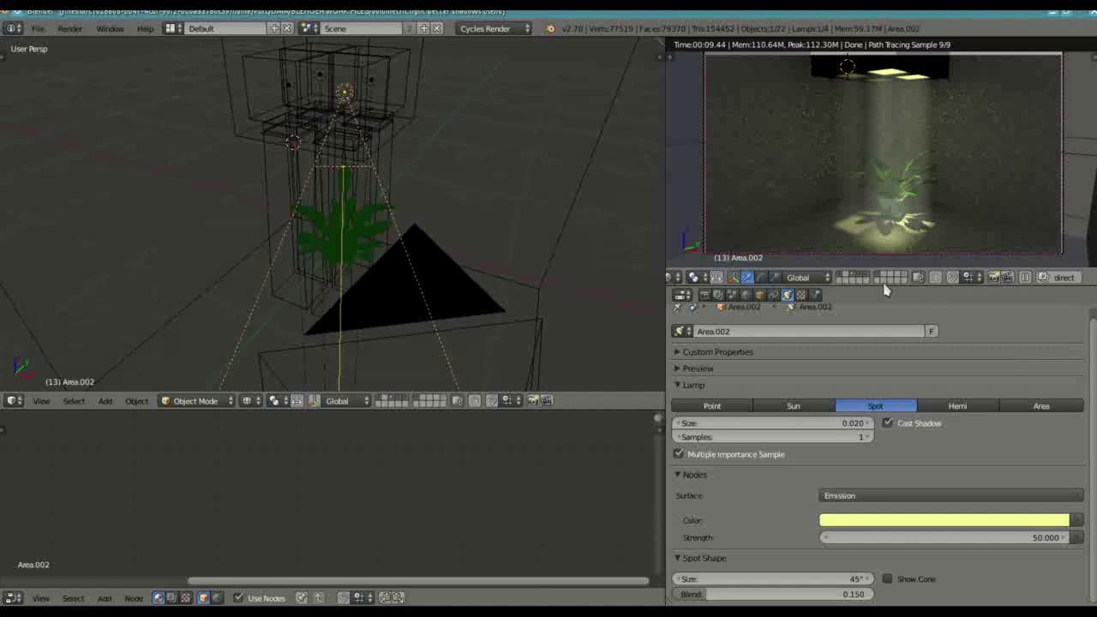
{"action": "left_click", "coordinate": [1041, 405]}
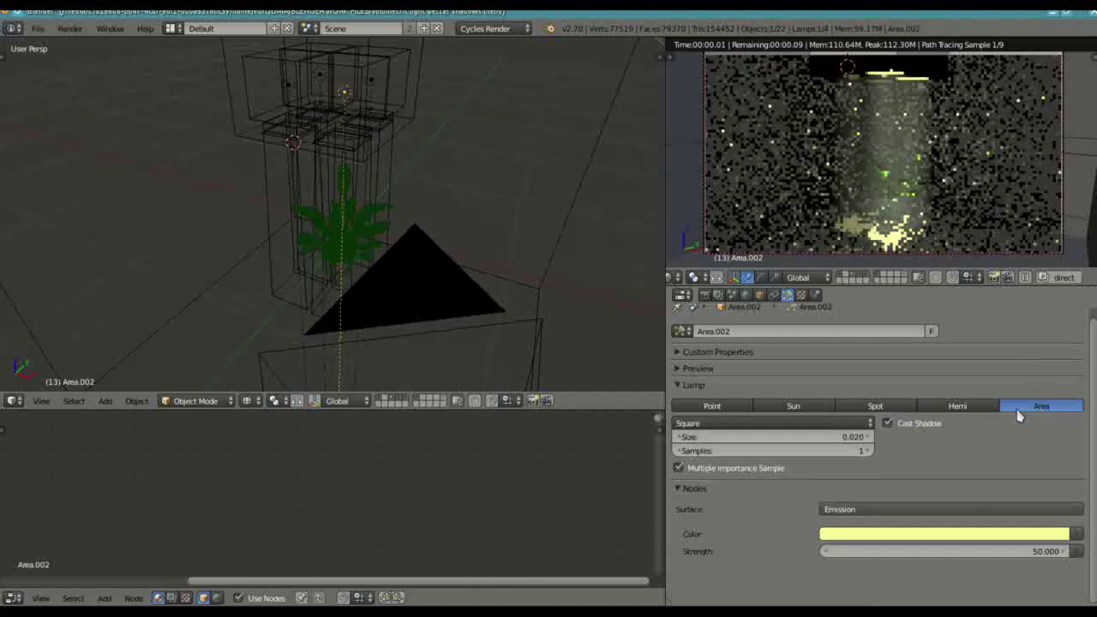
{"action": "left_click", "coordinate": [746, 423]}
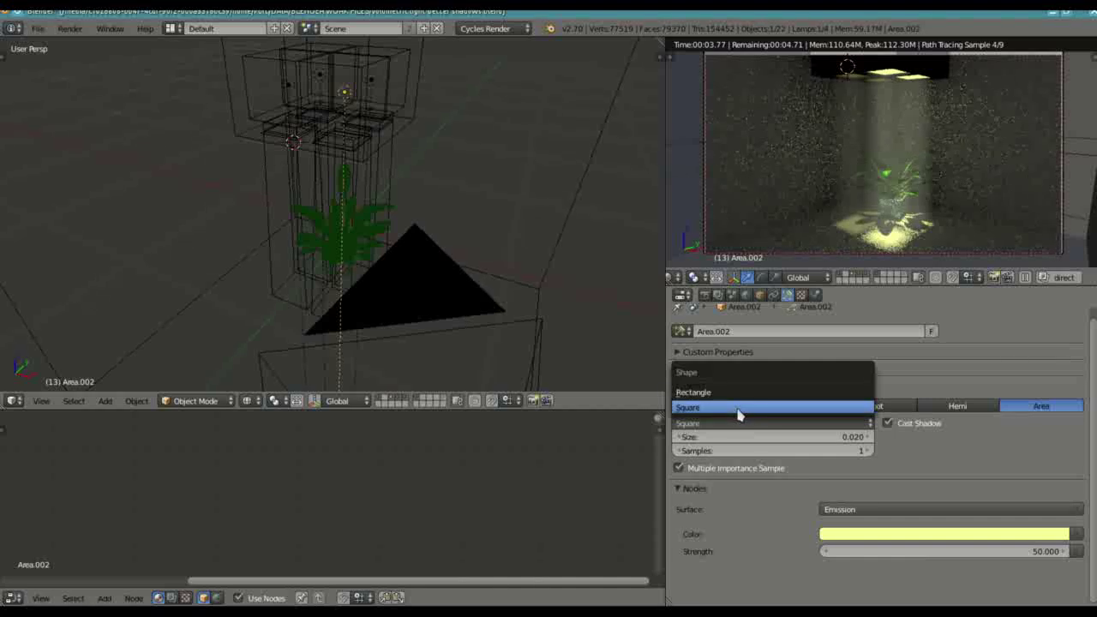
{"action": "left_click", "coordinate": [744, 408]}
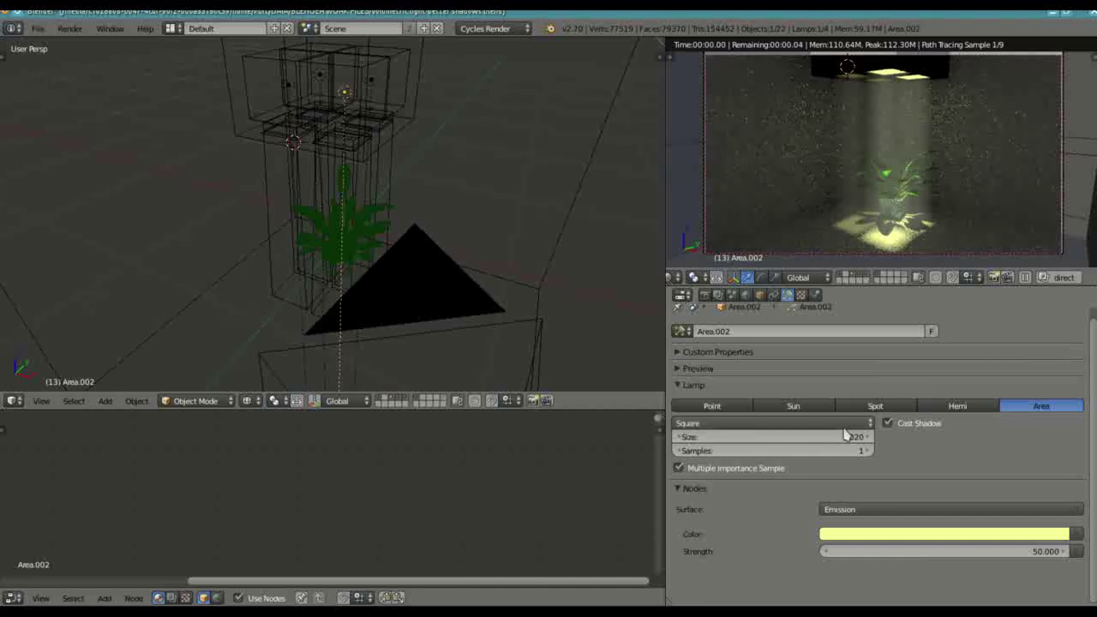
{"action": "left_click_drag", "start_coordinate": [844, 436], "coordinate": [835, 440]}
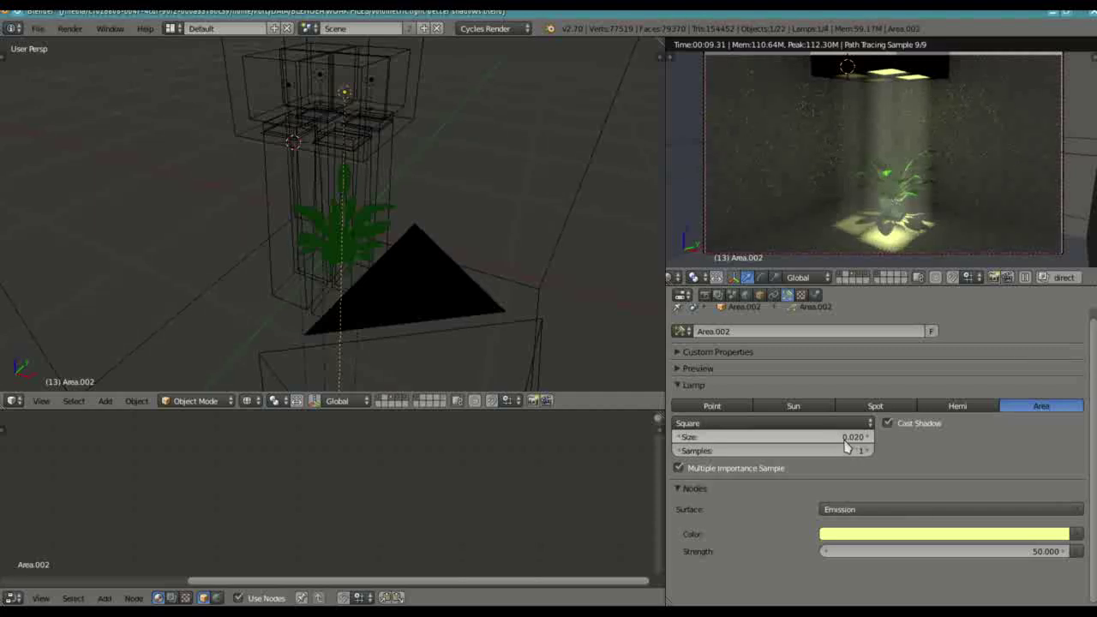
{"action": "left_click", "coordinate": [843, 440]}
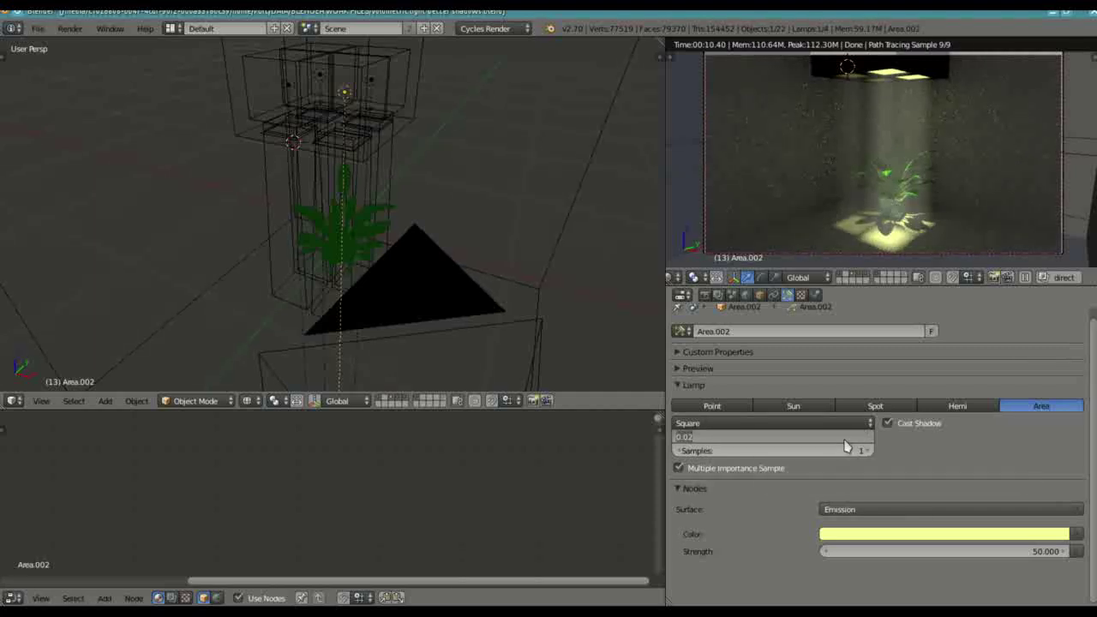
{"action": "type", "text": "1"}
{"action": "key", "text": "Return"}
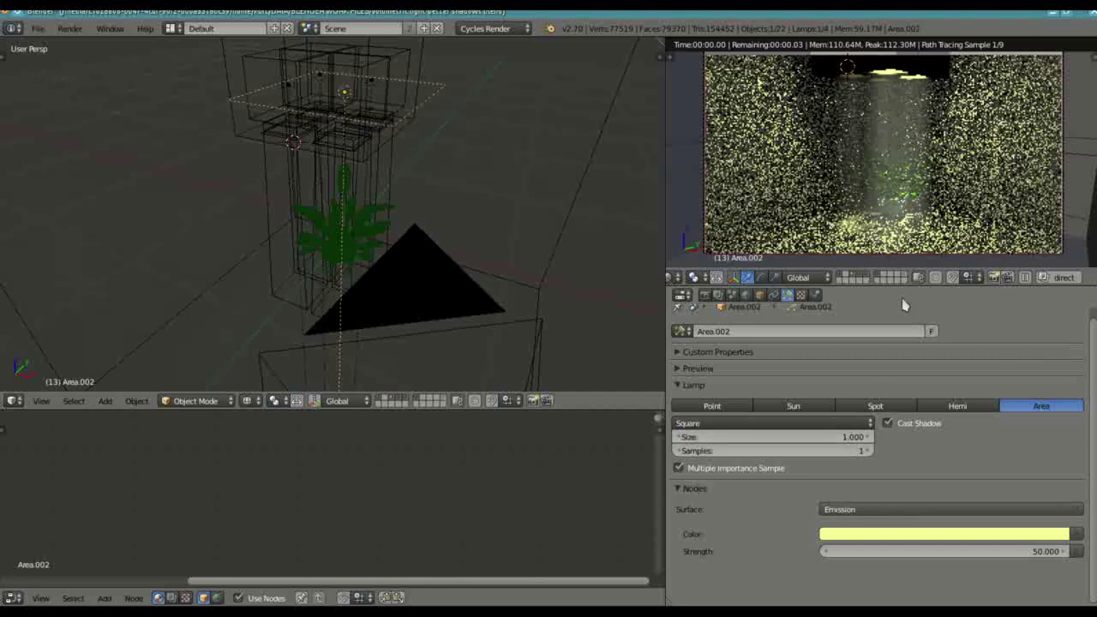
{"action": "left_click", "coordinate": [852, 439]}
{"action": "type", "text": "0"}
{"action": "key", "text": "Return"}
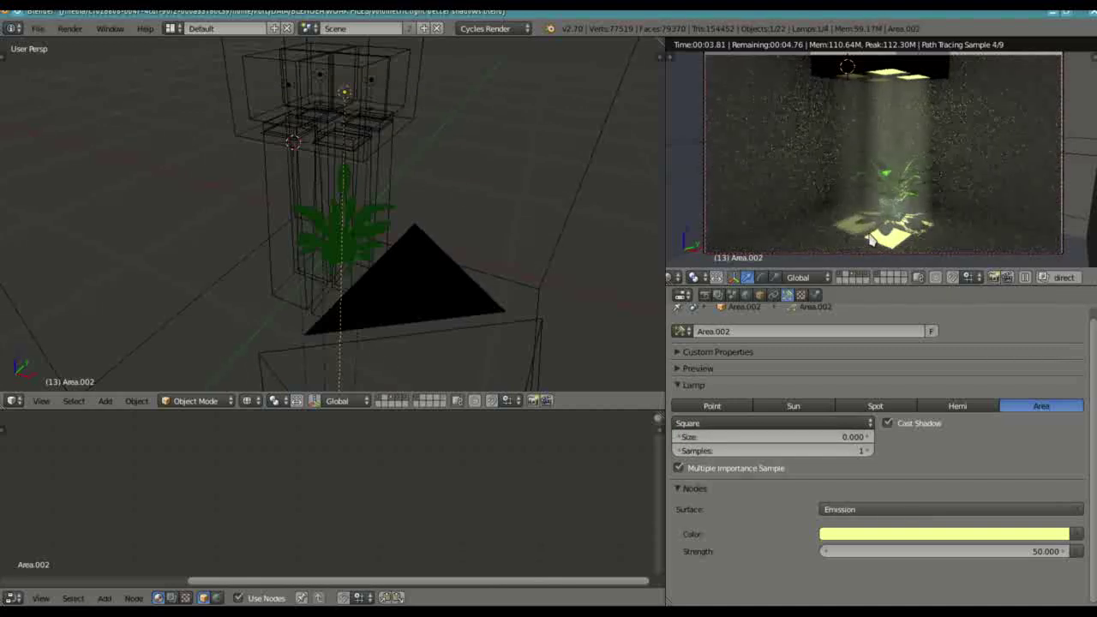
{"action": "left_click", "coordinate": [853, 438]}
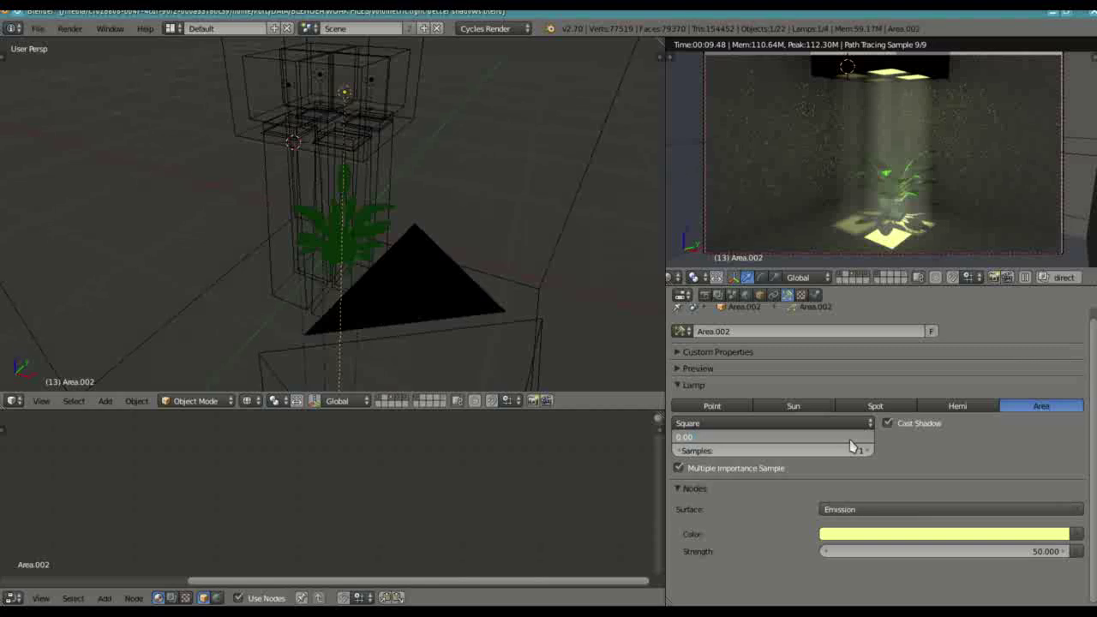
{"action": "type", "text": "02"}
{"action": "key", "text": "Return"}
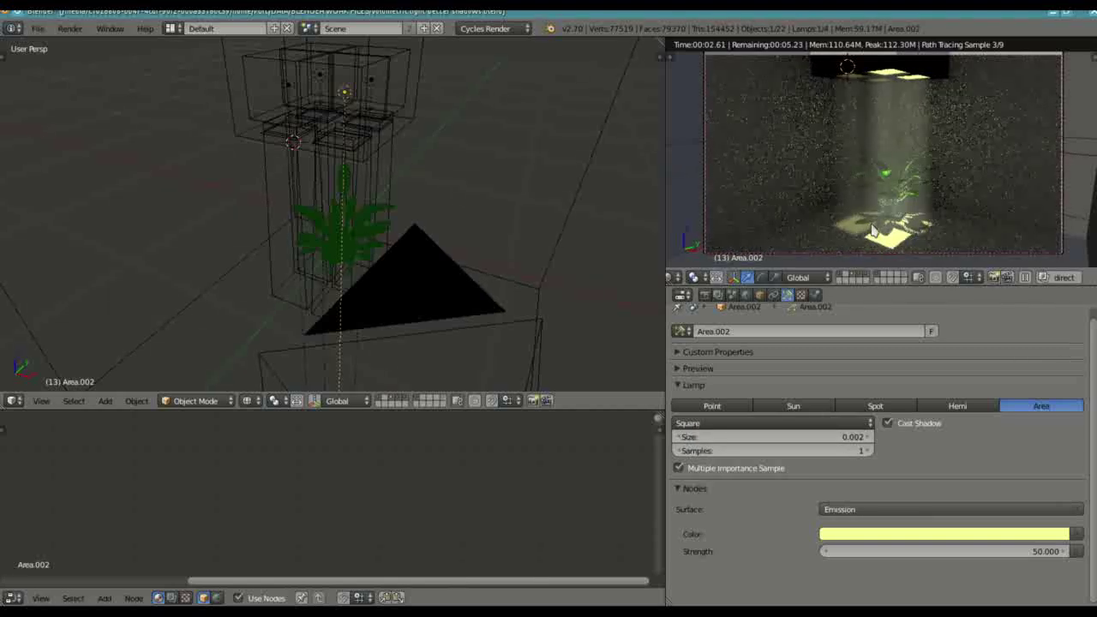
{"action": "left_click", "coordinate": [851, 438]}
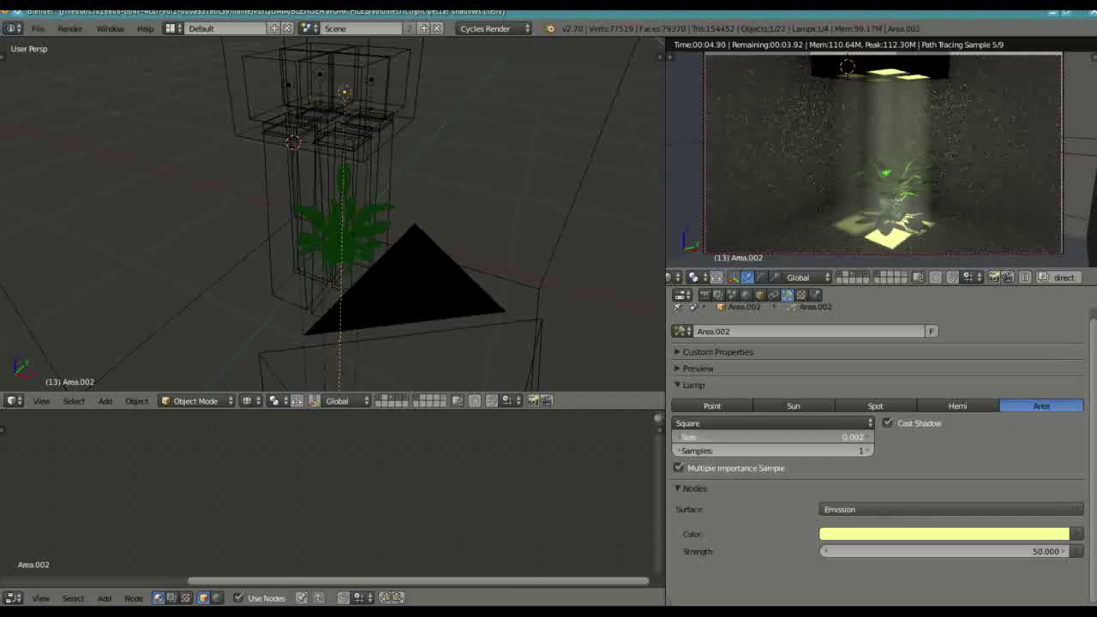
{"action": "key", "text": "BackSpace"}
{"action": "type", "text": ".02"}
{"action": "key", "text": "Return"}
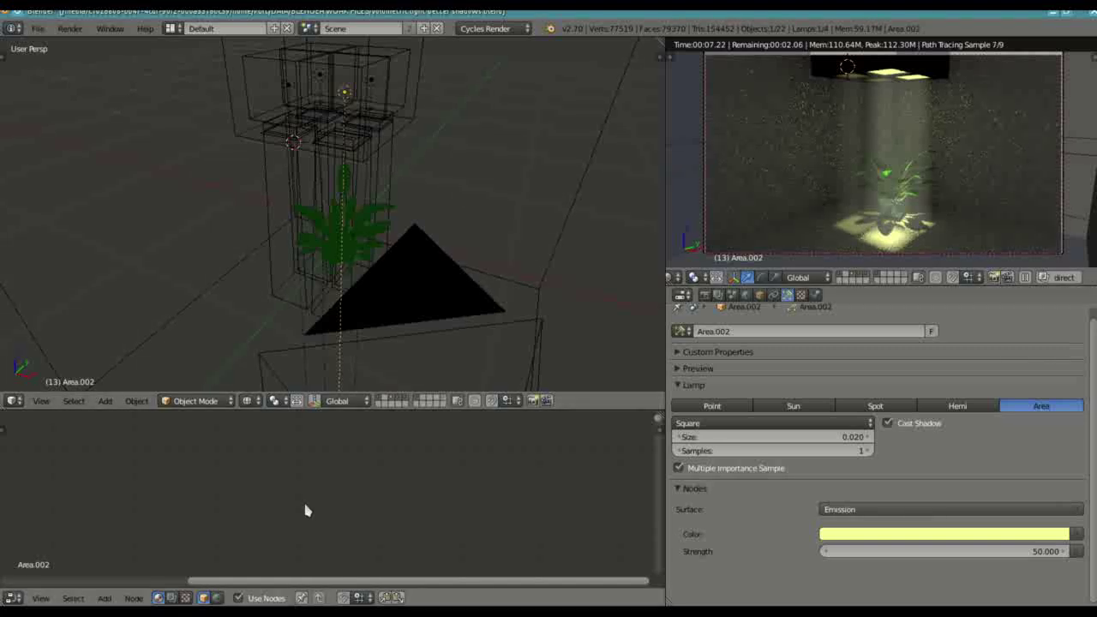
{"action": "left_click_drag", "start_coordinate": [144, 409], "coordinate": [144, 395]}
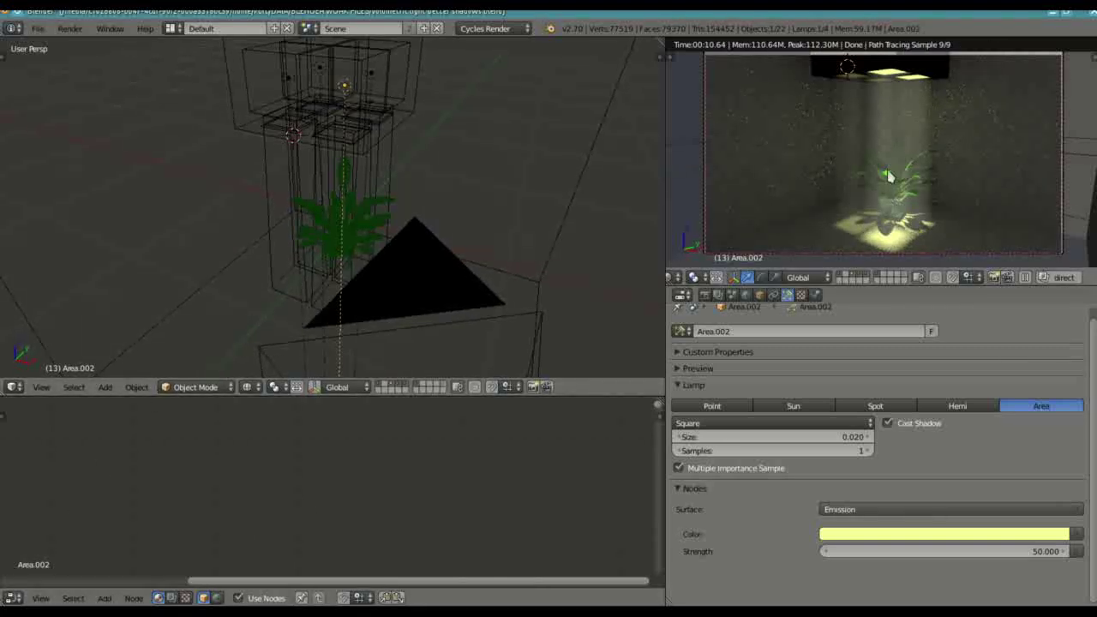
Switch the lower area to the UV/Image Editor and enlarge and widen the render view.
{"action": "left_click", "coordinate": [14, 597]}
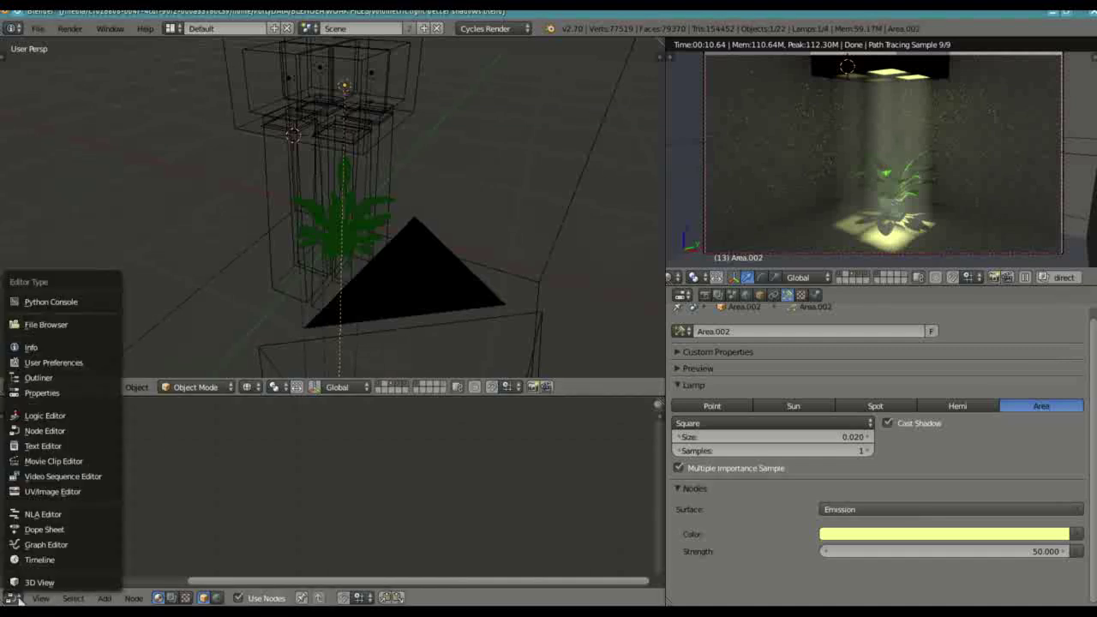
{"action": "left_click", "coordinate": [27, 492]}
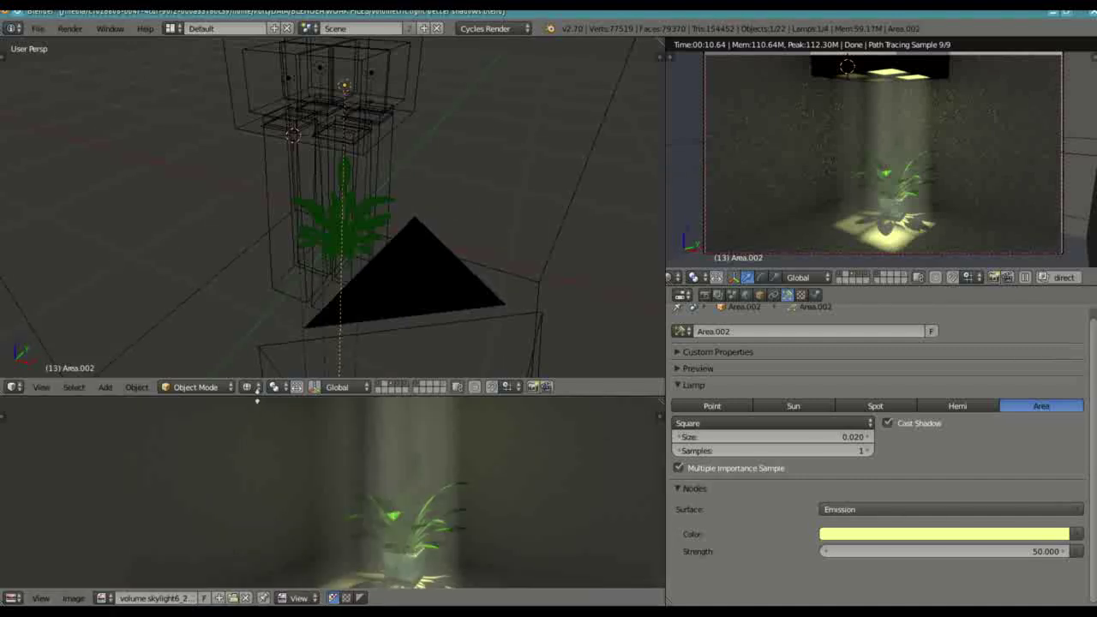
{"action": "left_click_drag", "start_coordinate": [262, 397], "coordinate": [266, 187]}
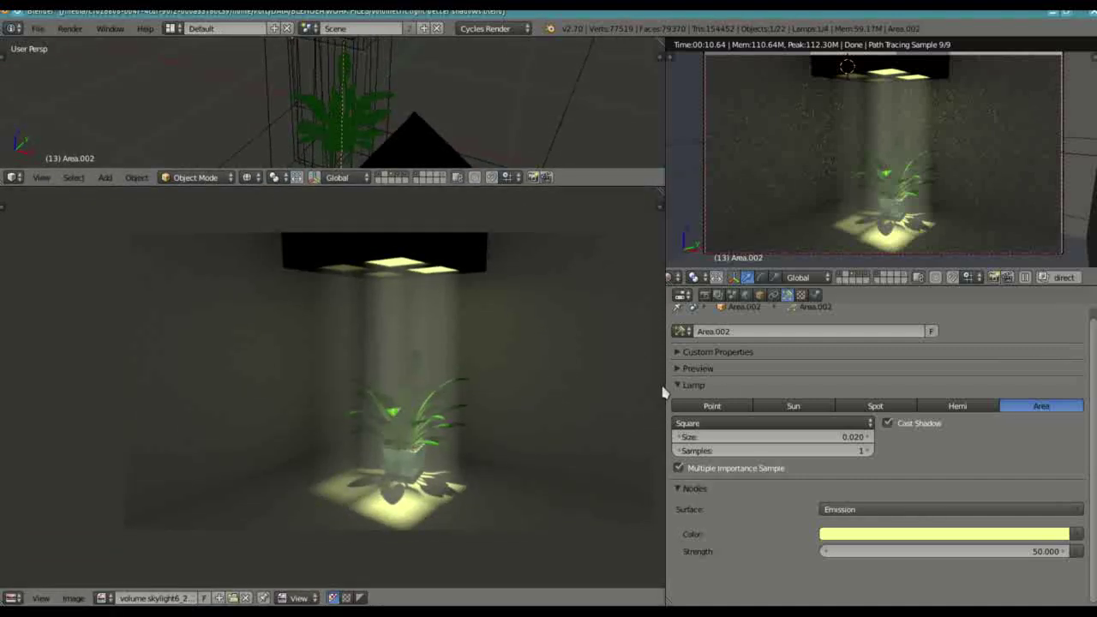
{"action": "left_click_drag", "start_coordinate": [663, 387], "coordinate": [862, 384]}
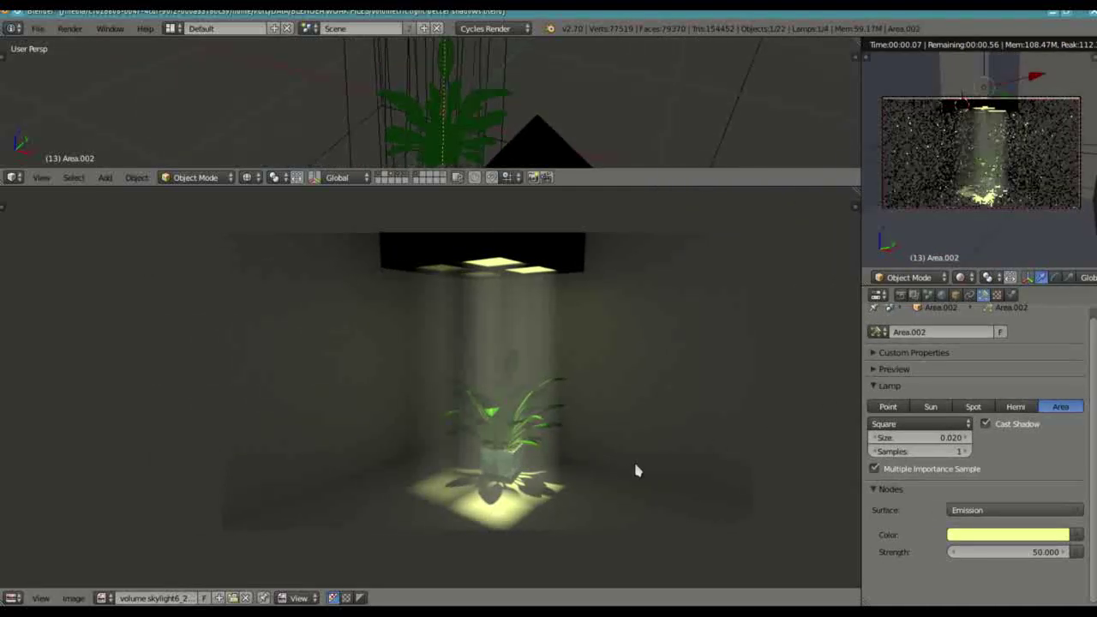
{"action": "scroll", "coordinate": [610, 487], "scroll_direction": "down", "scroll_amount": 1}
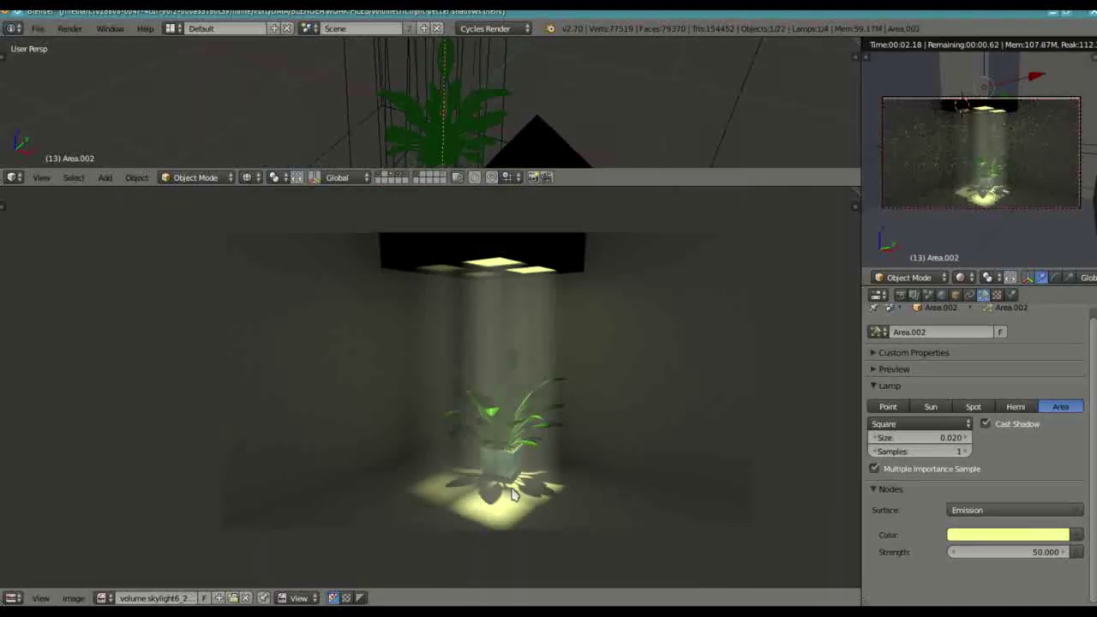
{"action": "middle_click_drag", "start_coordinate": [579, 444], "coordinate": [524, 430], "text": "shift"}
Zoom the render image, then show the Render properties tab and widen the Properties panel.
{"action": "scroll", "coordinate": [524, 433], "scroll_direction": "up", "scroll_amount": 3}
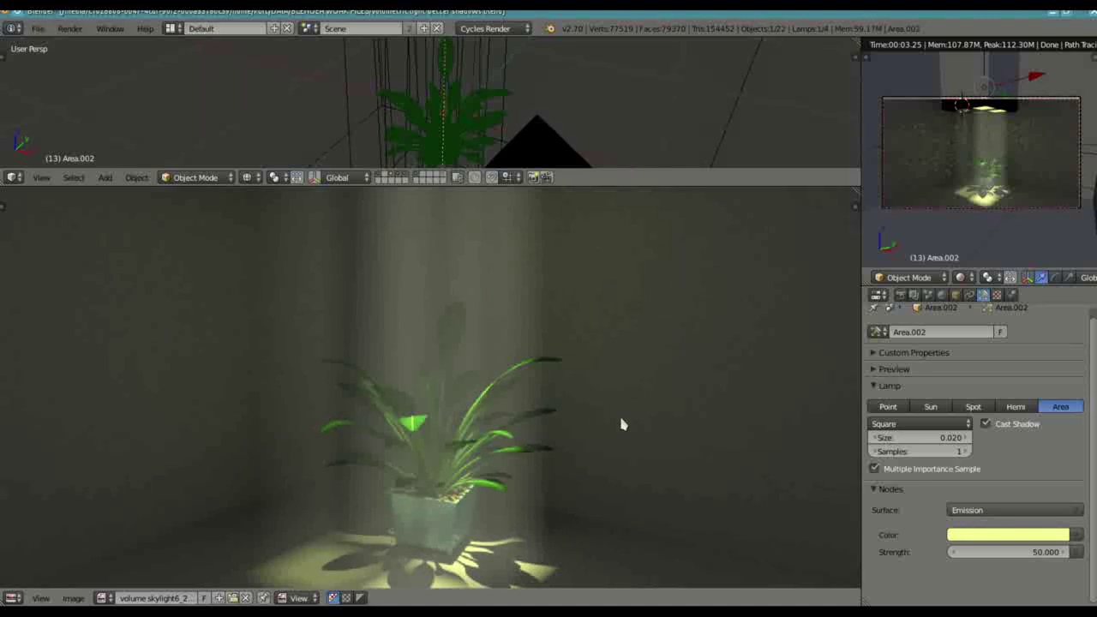
{"action": "scroll", "coordinate": [615, 467], "scroll_direction": "down", "scroll_amount": 3}
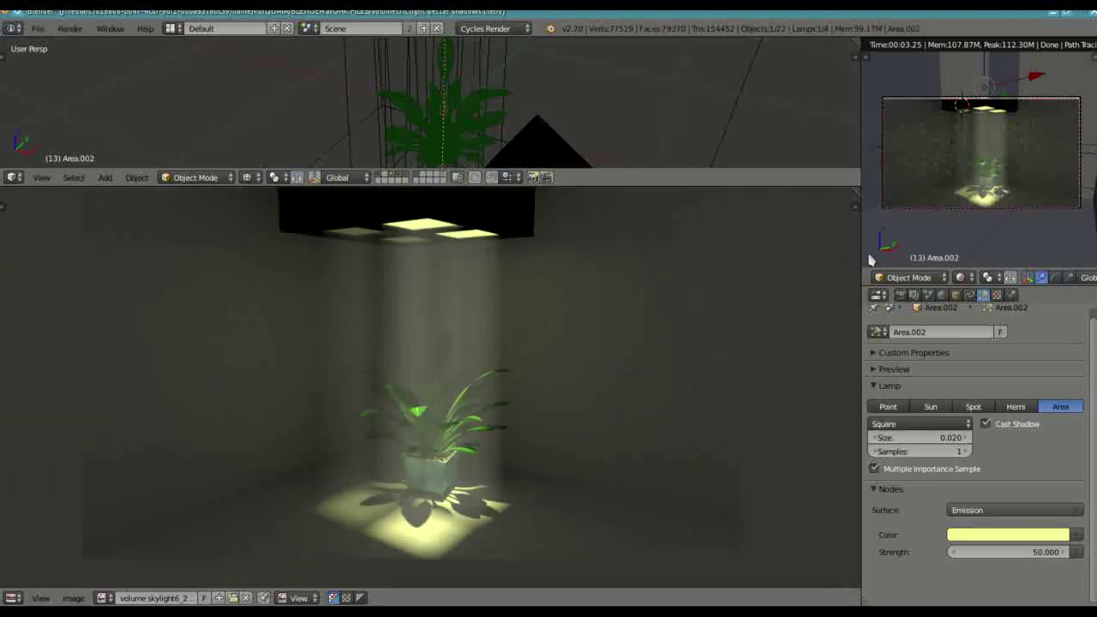
{"action": "left_click", "coordinate": [897, 294]}
{"action": "left_click_drag", "start_coordinate": [861, 336], "coordinate": [797, 339]}
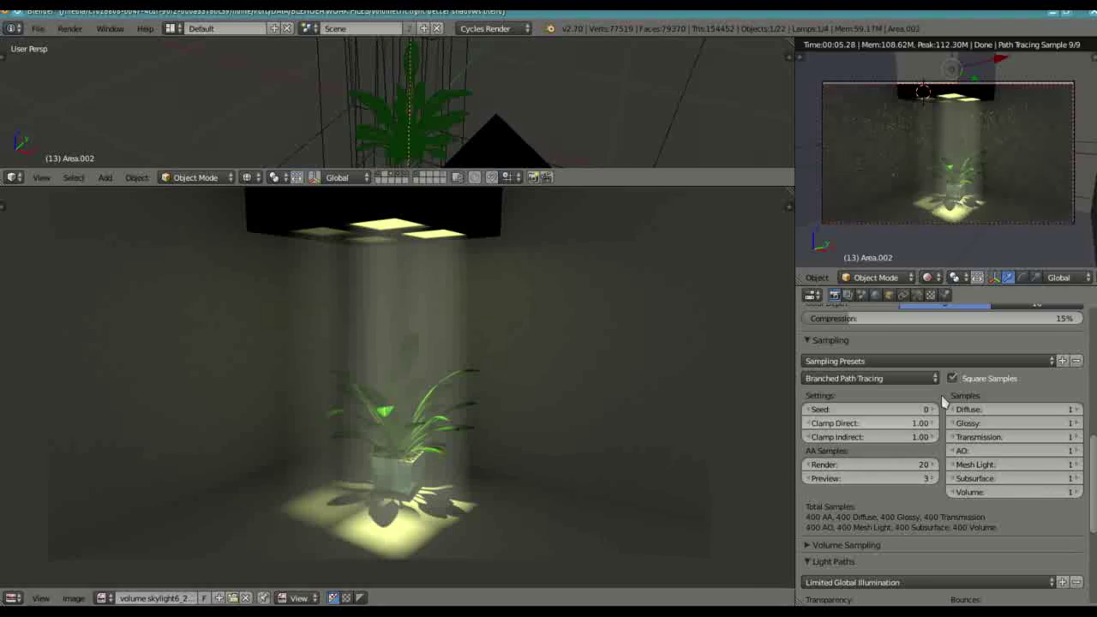
Keep Branched Path Tracing and apply the Direct Light preset (0 diffuse, 1 glossy, 2 transmission bounces).
{"action": "left_click", "coordinate": [888, 388]}
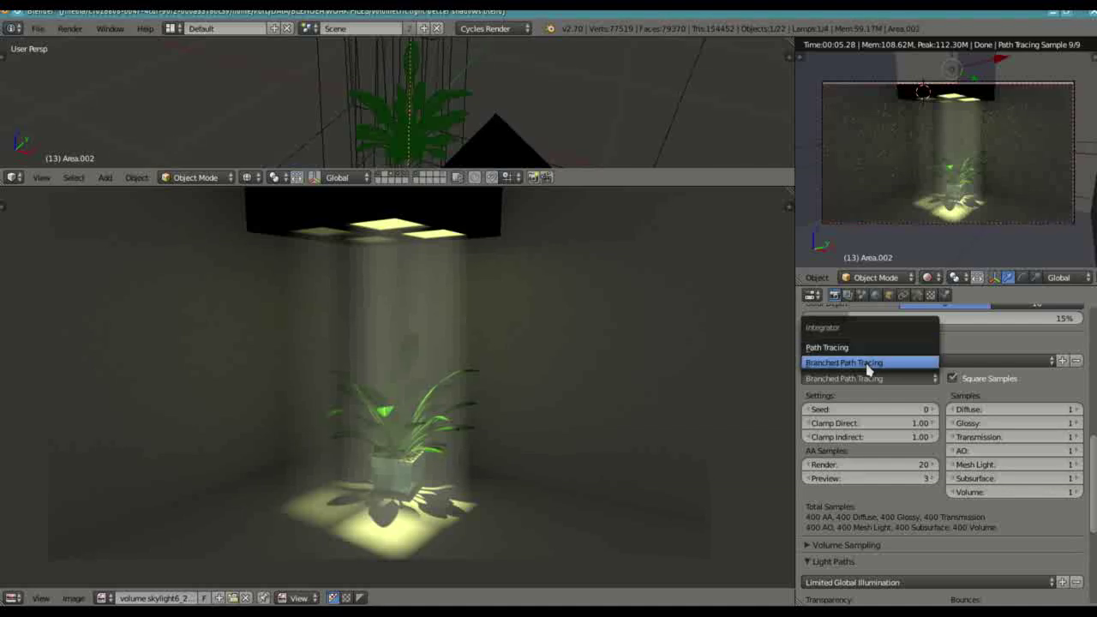
{"action": "left_click", "coordinate": [867, 363]}
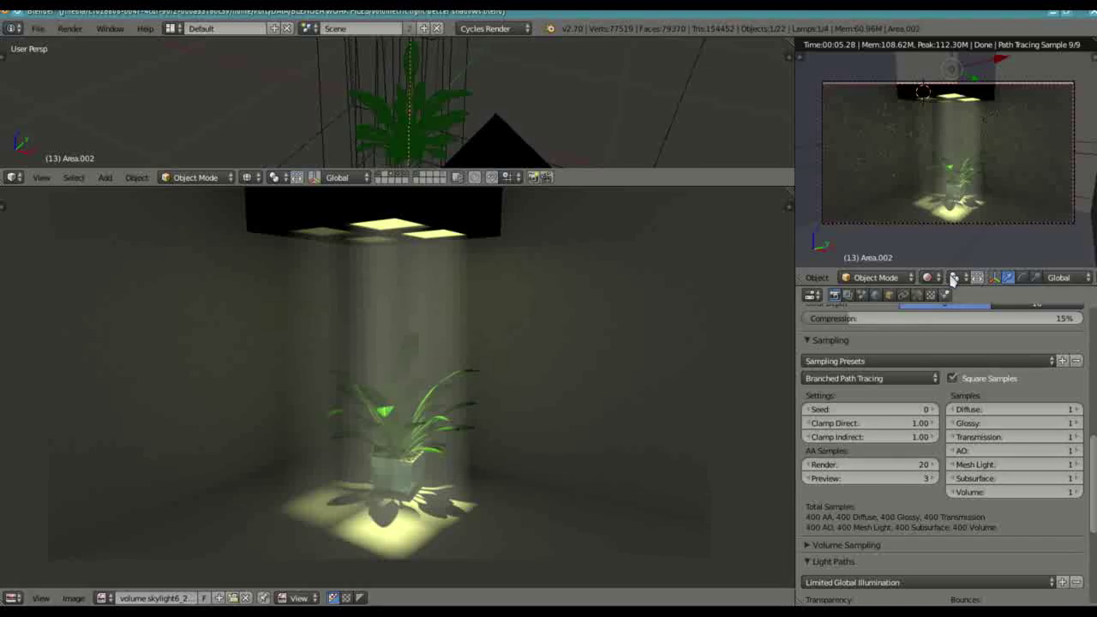
{"action": "scroll", "coordinate": [850, 527], "scroll_direction": "down", "scroll_amount": 3}
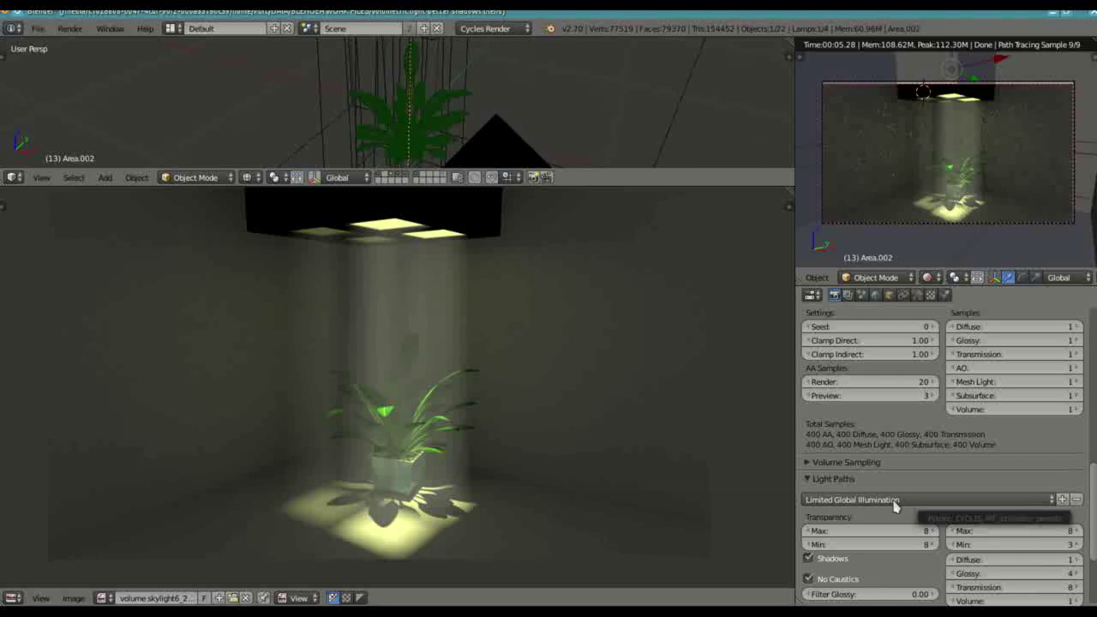
{"action": "left_click", "coordinate": [891, 504]}
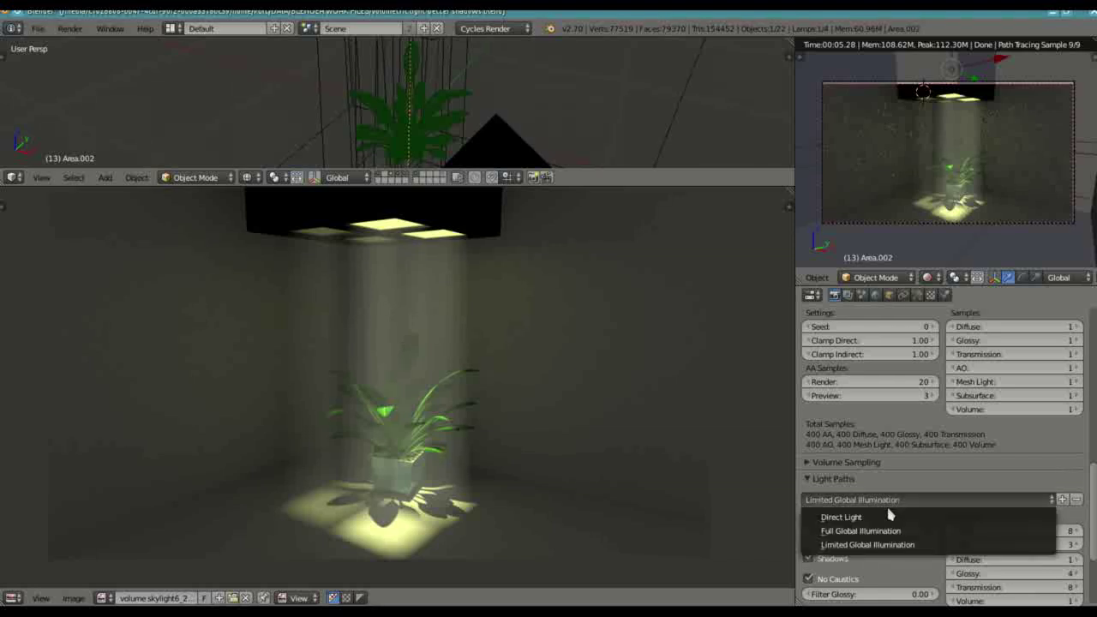
{"action": "left_click", "coordinate": [869, 519]}
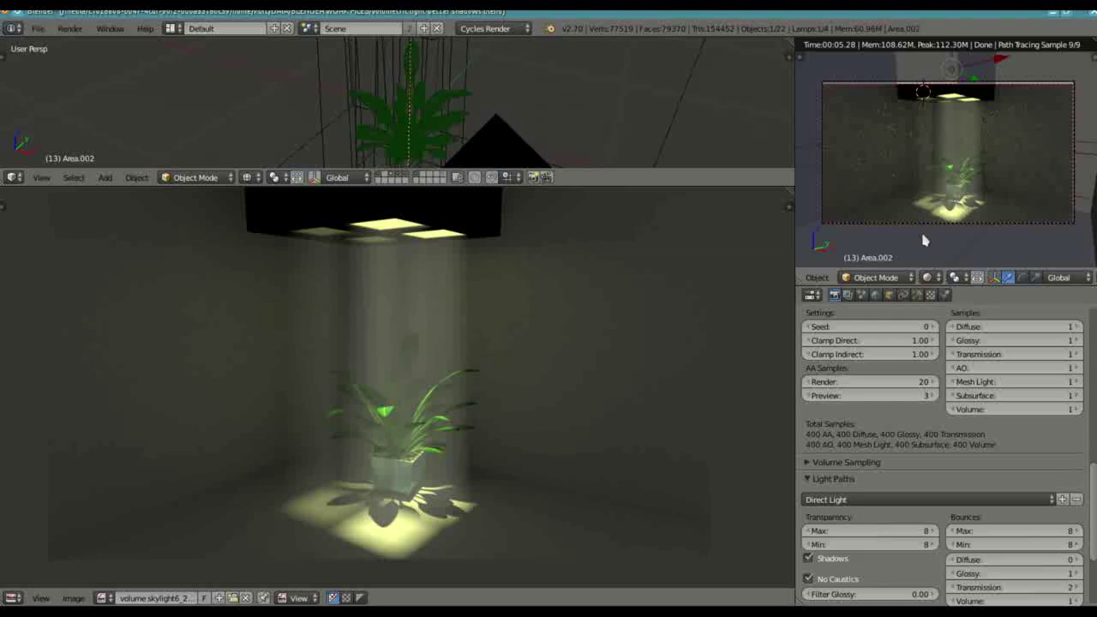
{"action": "scroll", "coordinate": [936, 238], "scroll_direction": "down", "scroll_amount": 3}
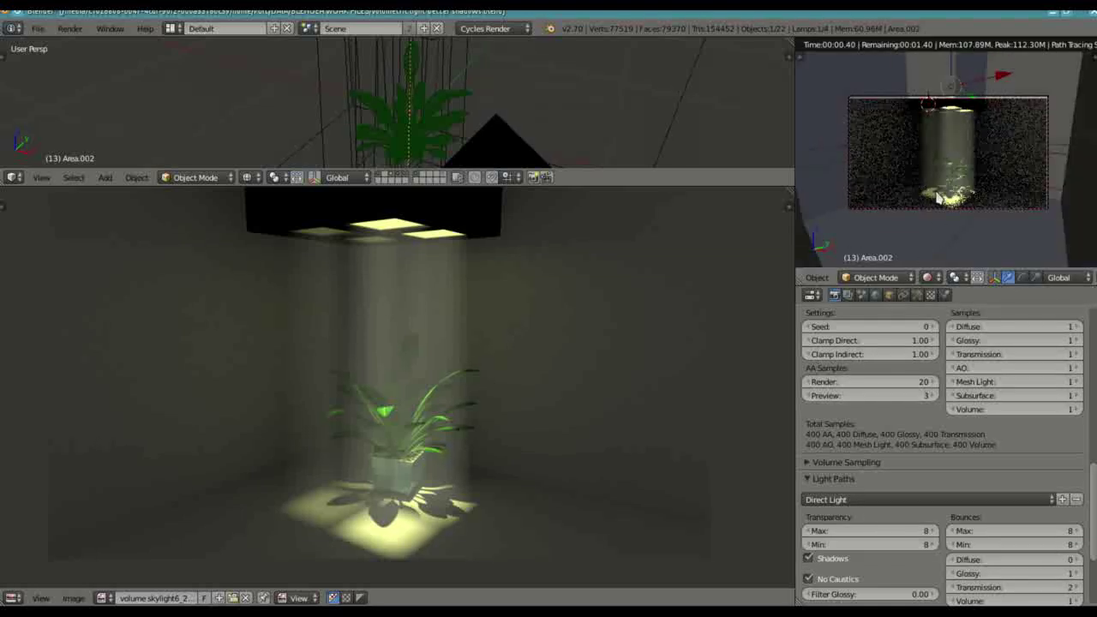